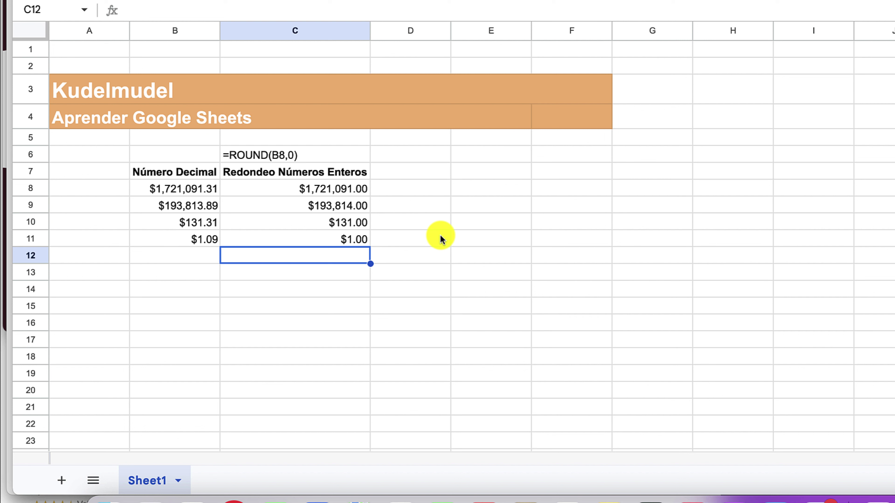
# Step: Enter the heading "Redondear a Decimales" in cell D7 and fit column D's width to it
pyautogui.click(407, 192)
pyautogui.click(400, 175)
pyautogui.write('Rde')
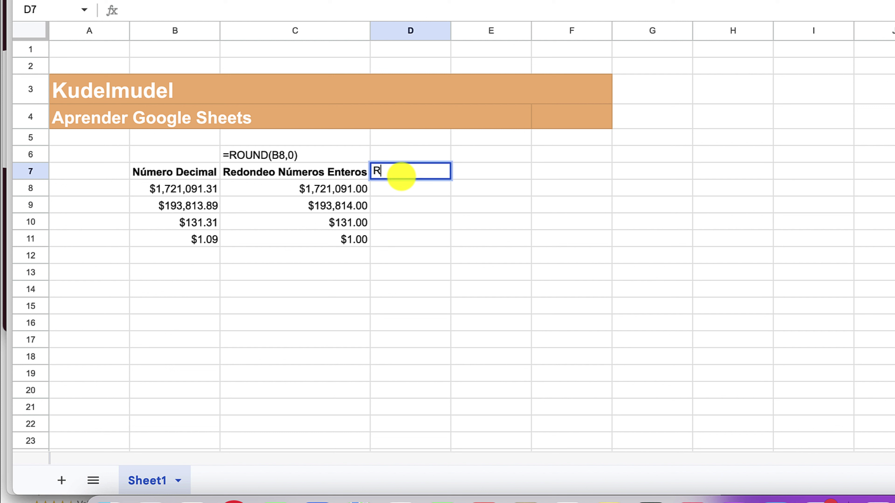
pyautogui.press('BackSpace')
pyautogui.press('BackSpace')
pyautogui.write('edondear a D')
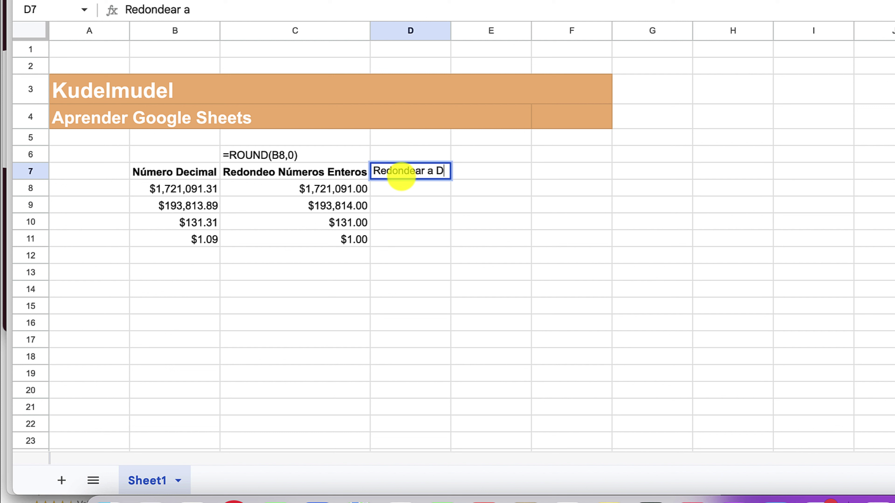
pyautogui.write('ecimales')
pyautogui.press('Return')
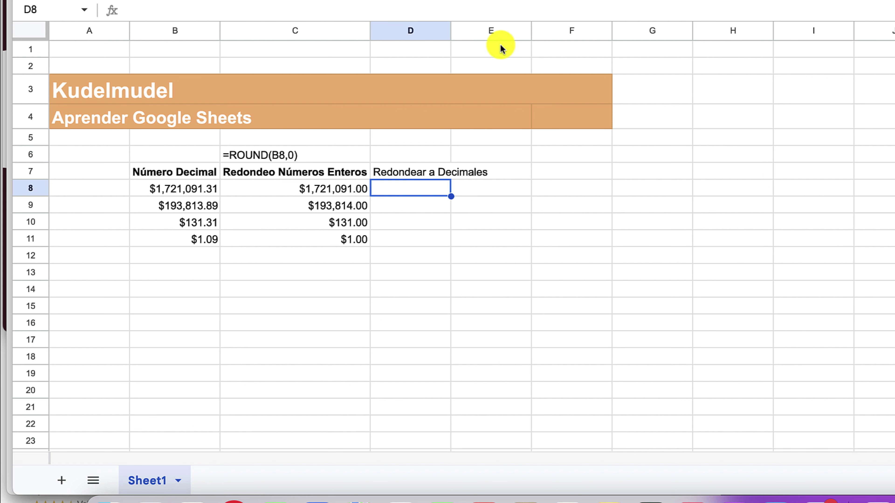
pyautogui.doubleClick(452, 33)
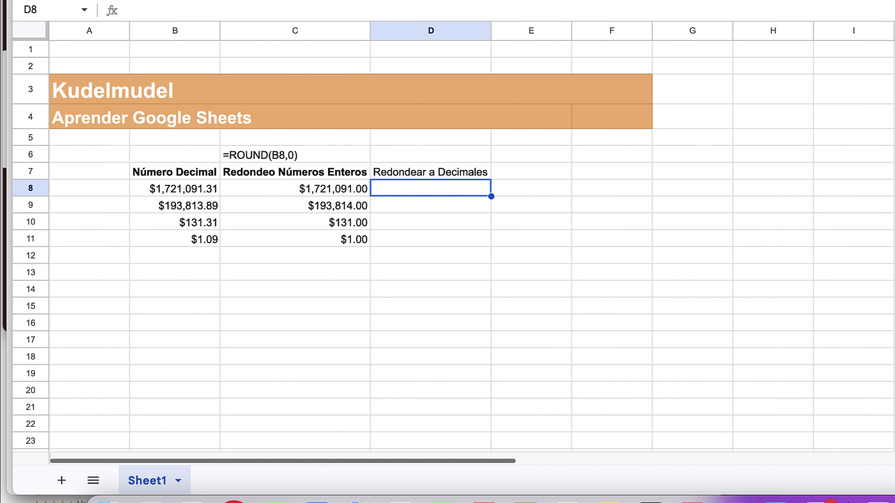
# Step: Copy the bold heading formatting from C7 onto the heading in D7
pyautogui.click(311, 173)
pyautogui.click(169, 0)
pyautogui.click(422, 176)
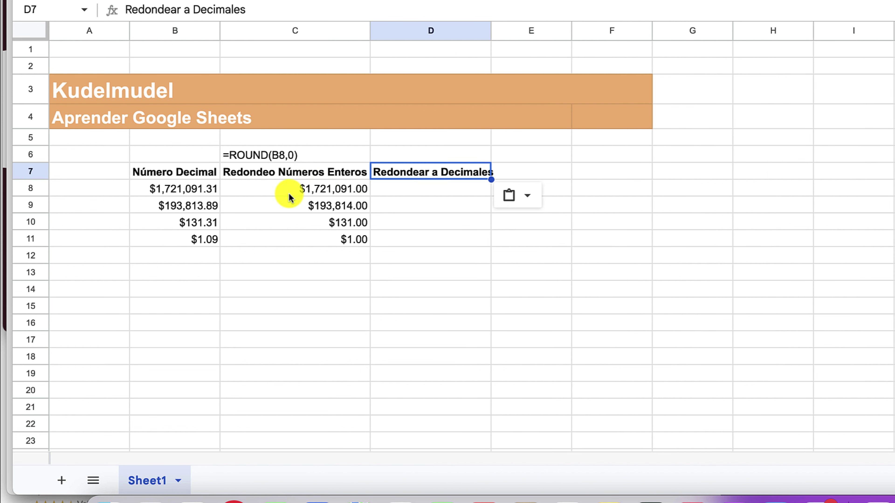
# Step: Enter =ROUND(B8,2) in D8, then apply the suggested autofill down to D11 and check the filled formulas
pyautogui.click(450, 192)
pyautogui.write('=roun')
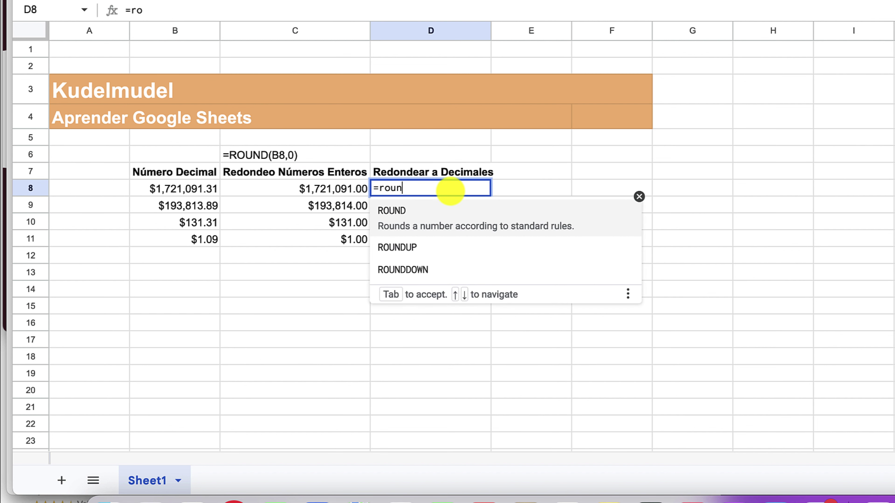
pyautogui.write('d')
pyautogui.press('Tab')
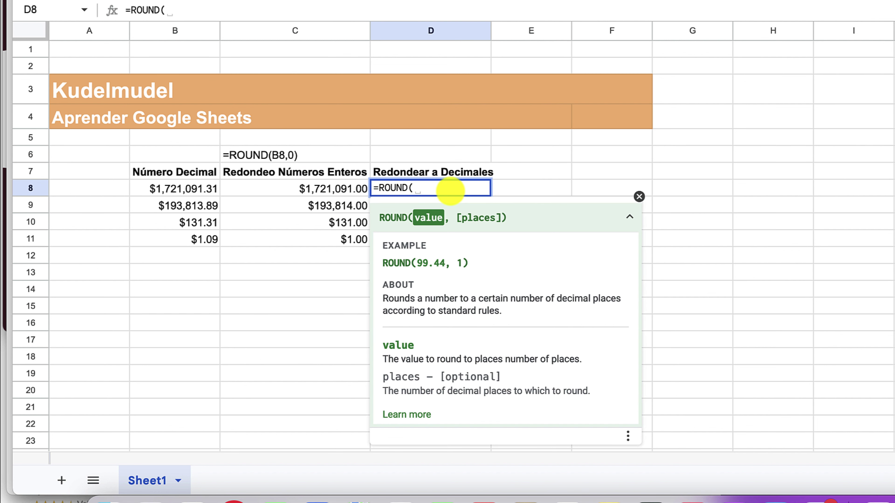
pyautogui.click(210, 194)
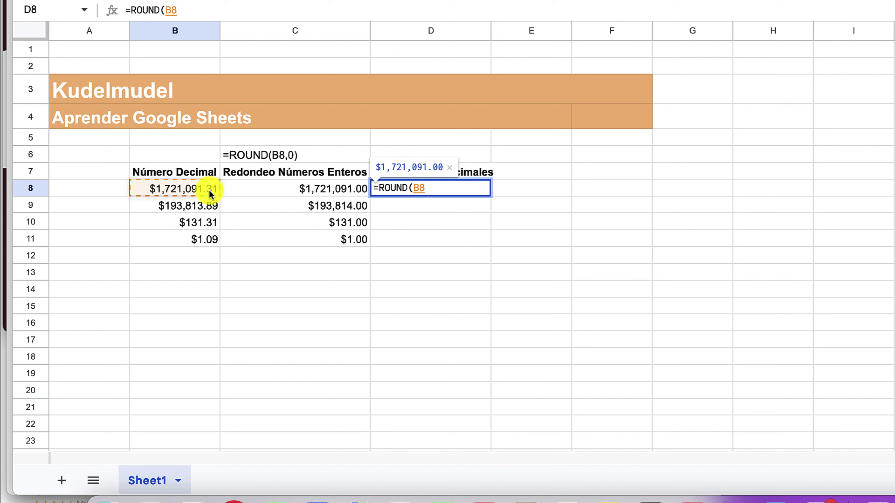
pyautogui.write(', ')
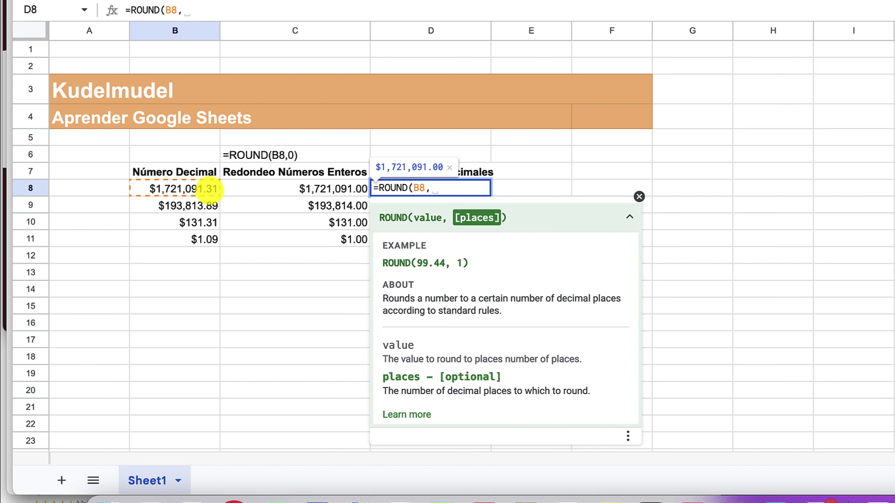
pyautogui.write('2)')
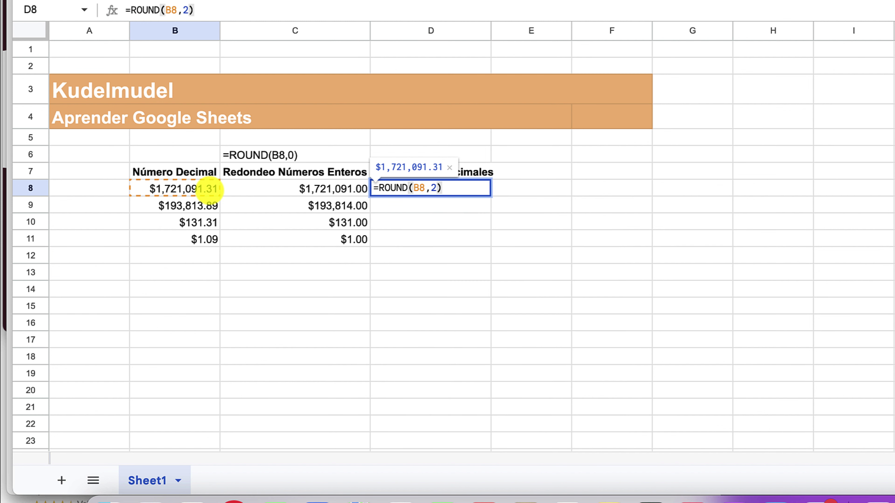
pyautogui.press('Return')
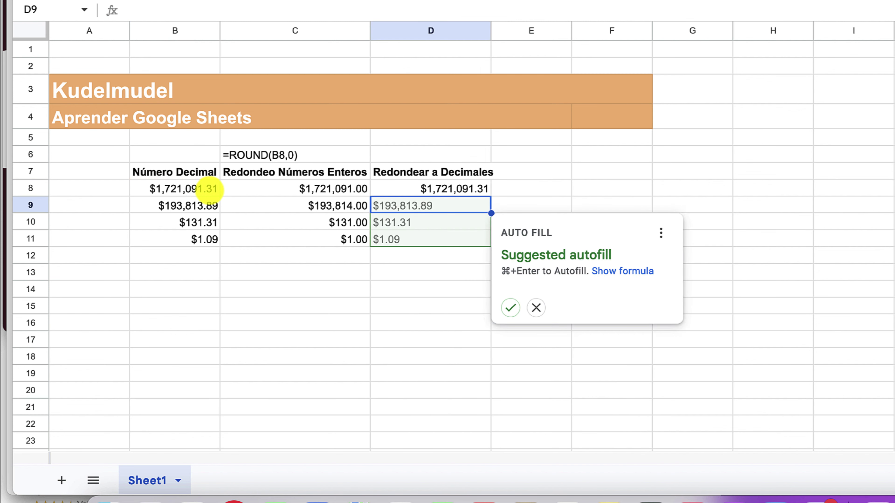
pyautogui.click(508, 311)
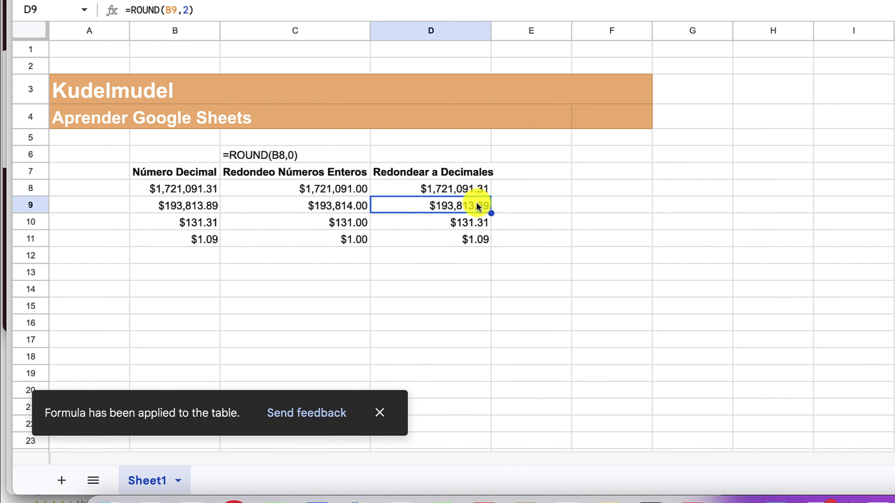
pyautogui.click(475, 195)
pyautogui.click(481, 206)
pyautogui.click(481, 226)
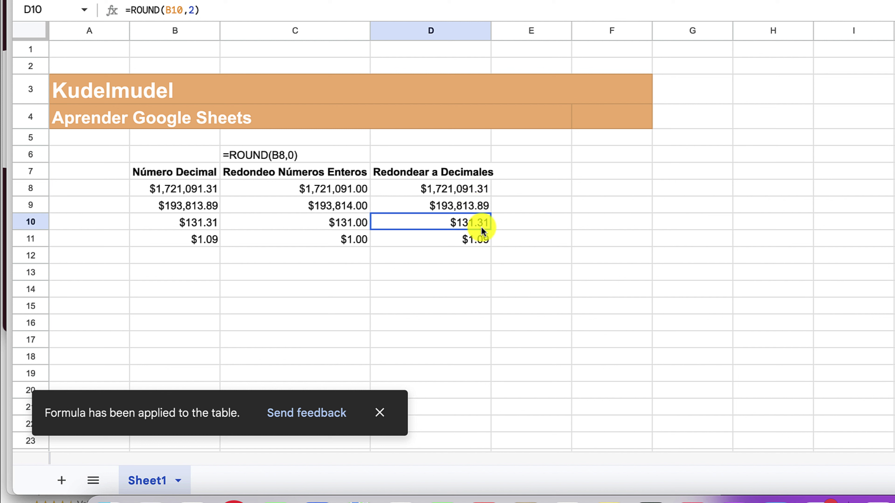
# Step: Set the amount in B8 to 1721091.316
pyautogui.click(215, 188)
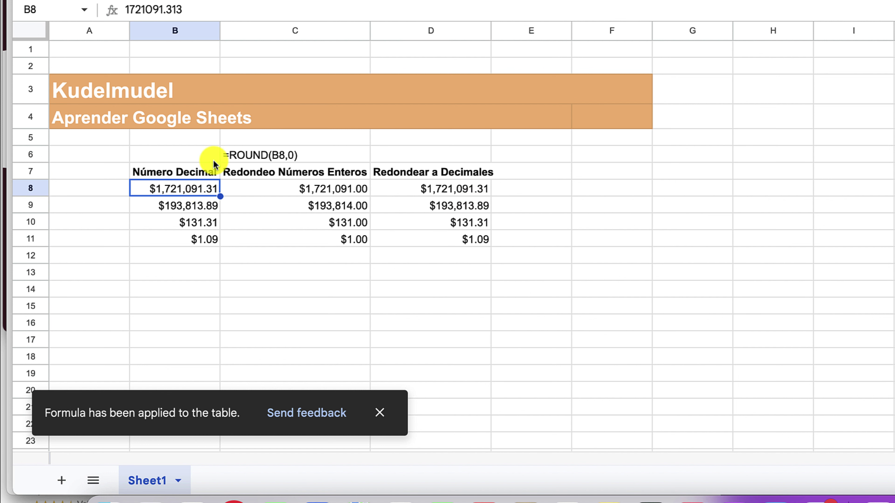
pyautogui.click(192, 12)
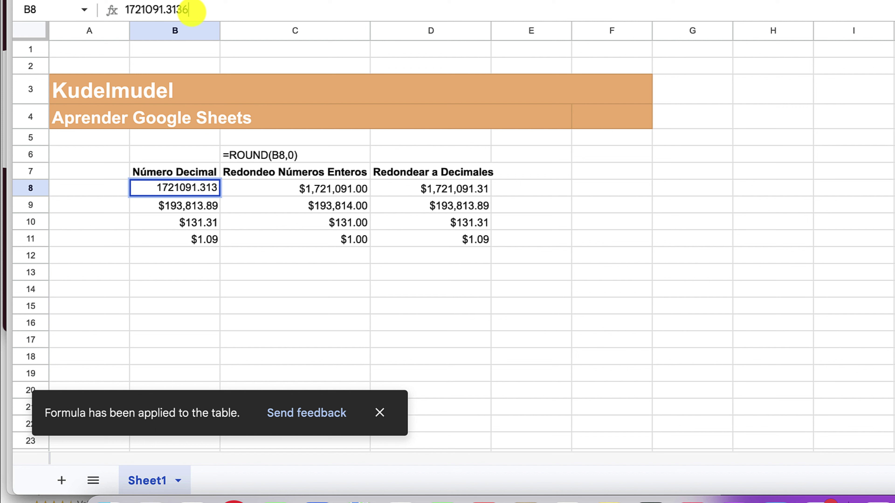
pyautogui.write('6')
pyautogui.press('BackSpace')
pyautogui.press('BackSpace')
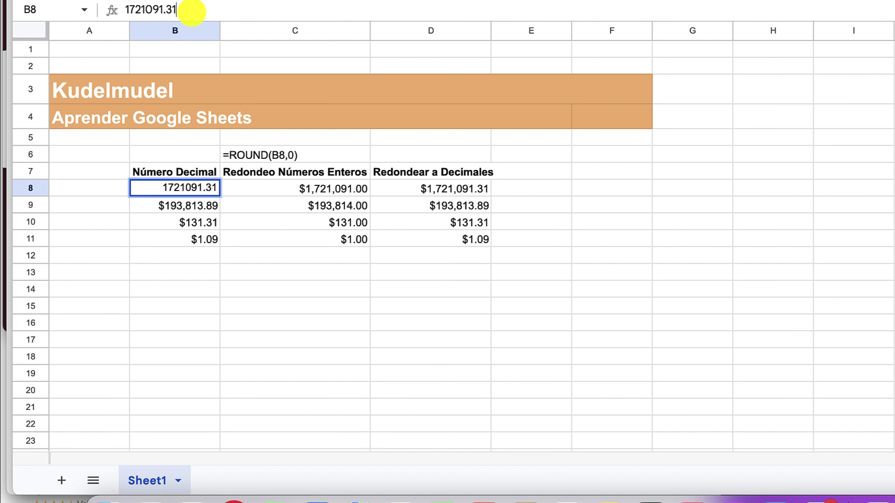
pyautogui.write('6')
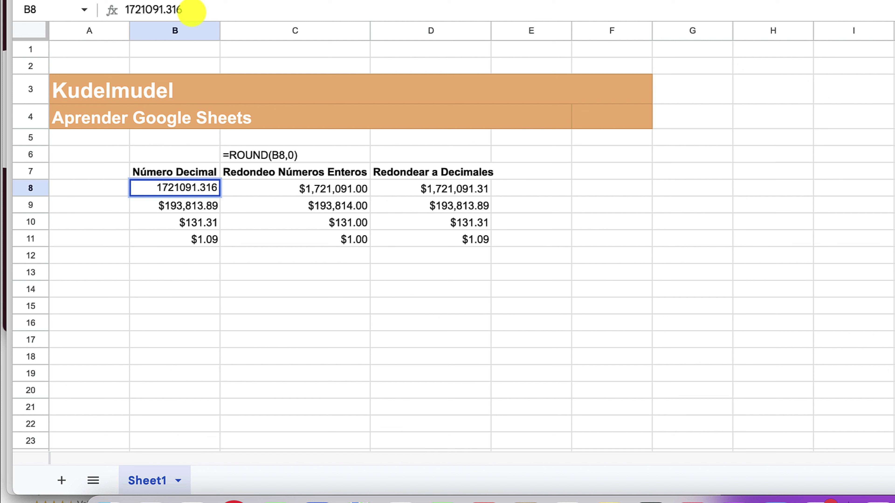
pyautogui.press('Return')
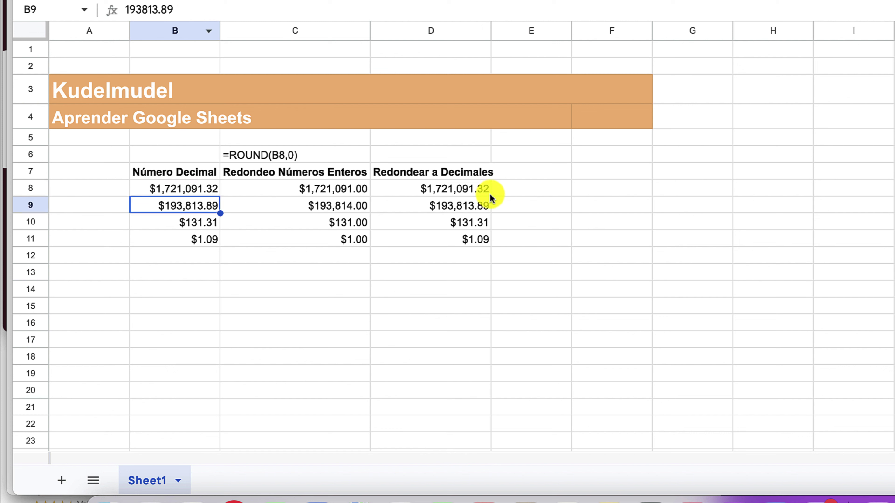
# Step: Add a third decimal digit, 1, to the amount in B9
pyautogui.click(212, 191)
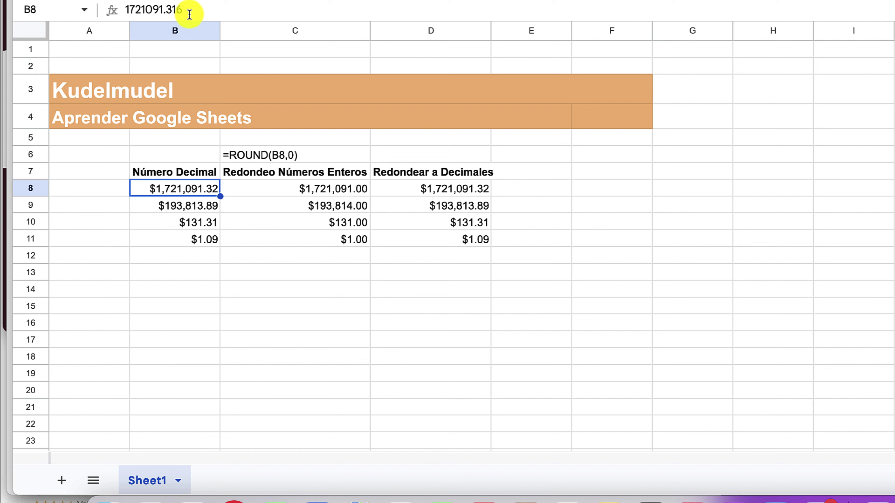
pyautogui.click(209, 206)
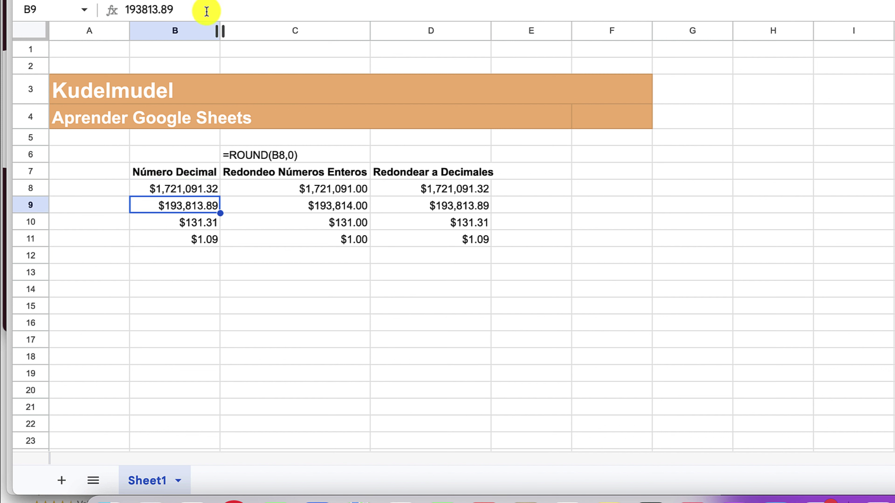
pyautogui.write('1')
pyautogui.press('Return')
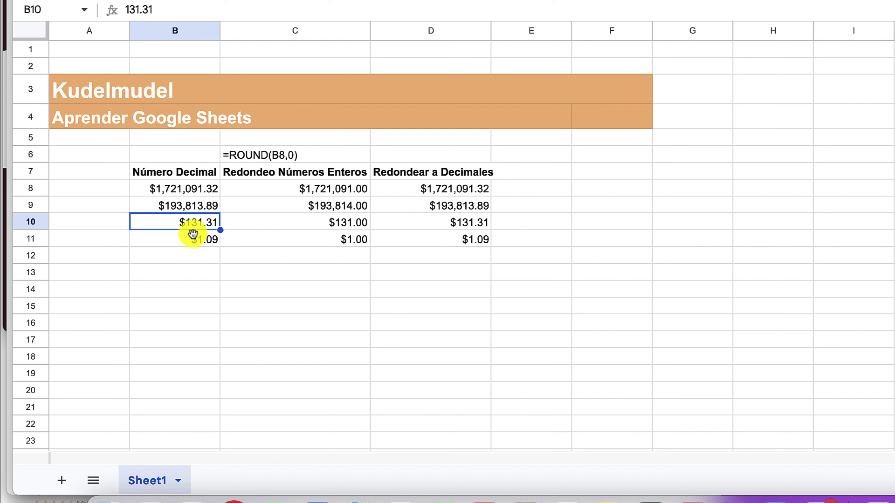
# Step: Set the amount in B10 to 131.35
pyautogui.click(166, 7)
pyautogui.press('BackSpace')
pyautogui.write('5')
pyautogui.press('Return')
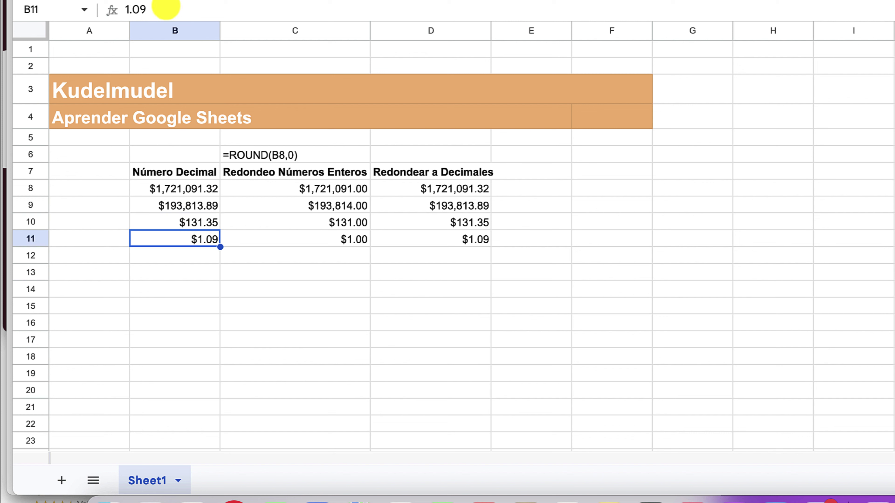
# Step: Set the amount in B10 to 131.36
pyautogui.press('Up')
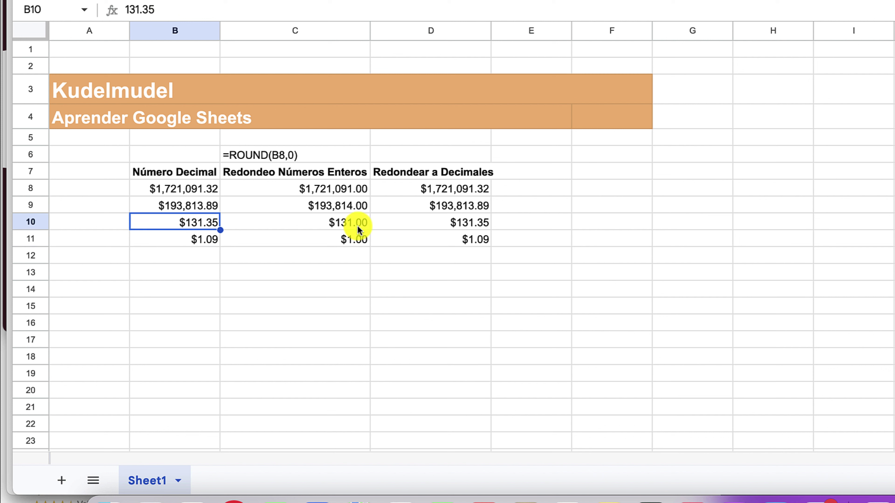
pyautogui.click(173, 10)
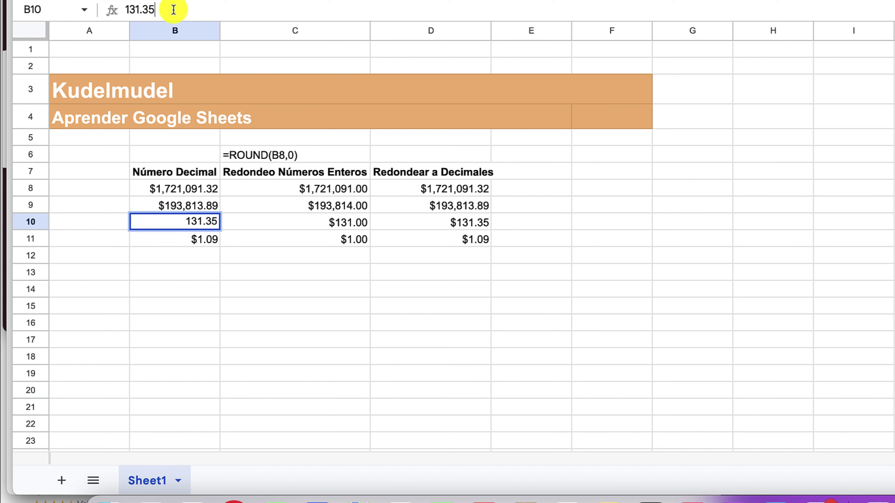
pyautogui.press('BackSpace')
pyautogui.write('6')
pyautogui.press('Return')
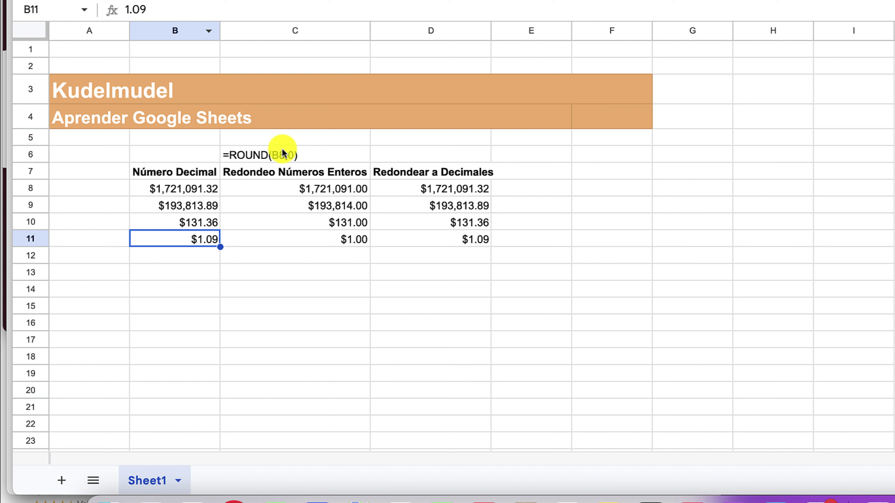
# Step: Set the amount in B10 to 131.76
pyautogui.click(202, 224)
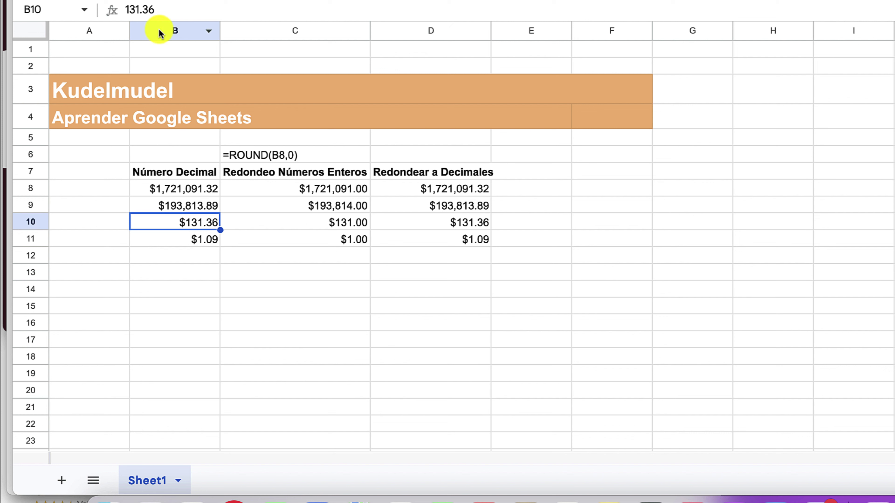
pyautogui.click(148, 10)
pyautogui.press('BackSpace')
pyautogui.write('7')
pyautogui.press('Return')
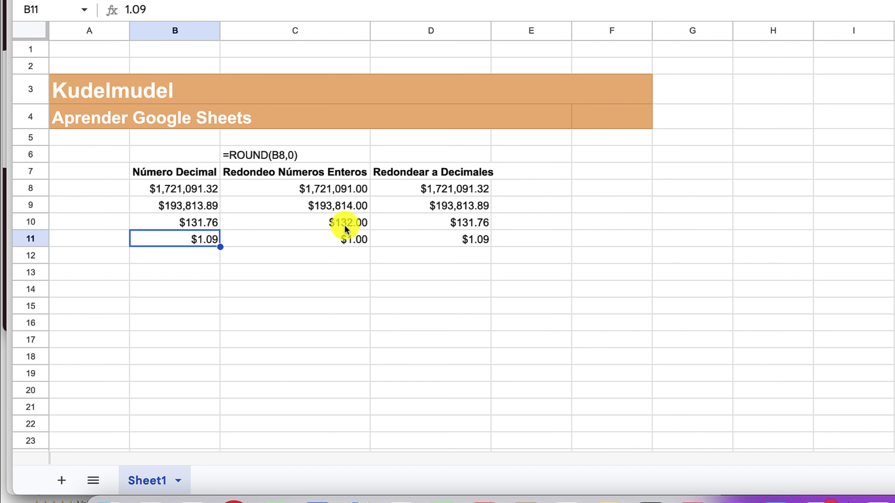
# Step: Copy the formula =ROUND(B8,2) from D8 into D6 as plain text with a leading apostrophe
pyautogui.click(421, 188)
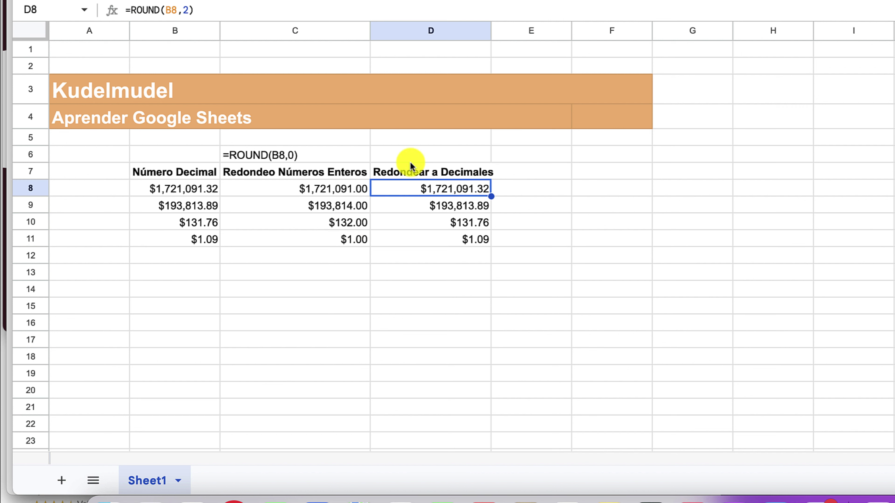
pyautogui.click(181, 6)
pyautogui.press('Escape')
pyautogui.click(406, 154)
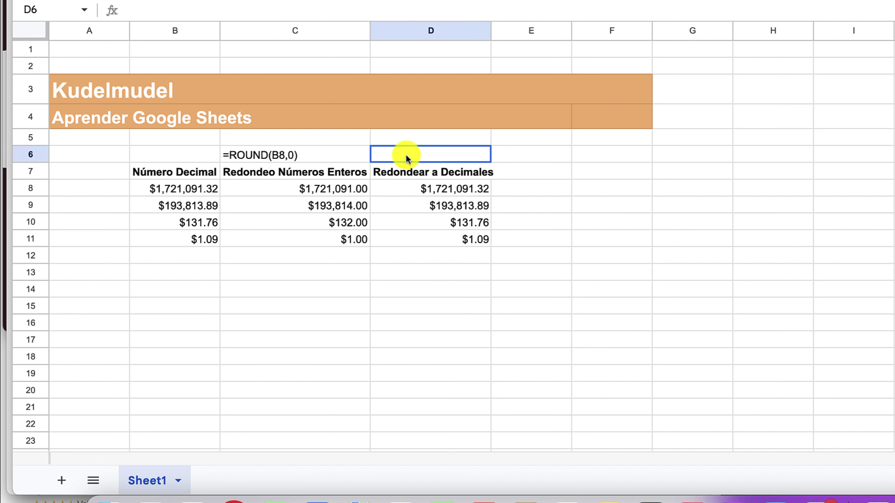
pyautogui.click(214, 9)
pyautogui.write('=ROUND(B8,2)')
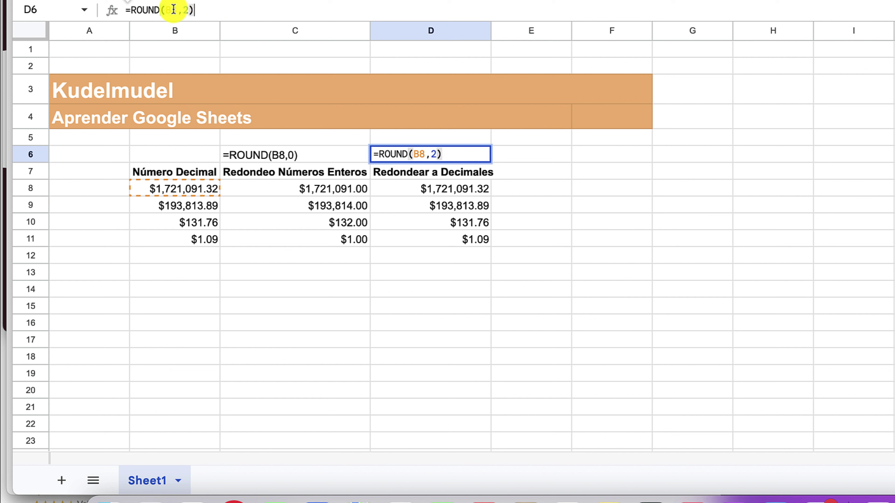
pyautogui.click(127, 10)
pyautogui.write("'")
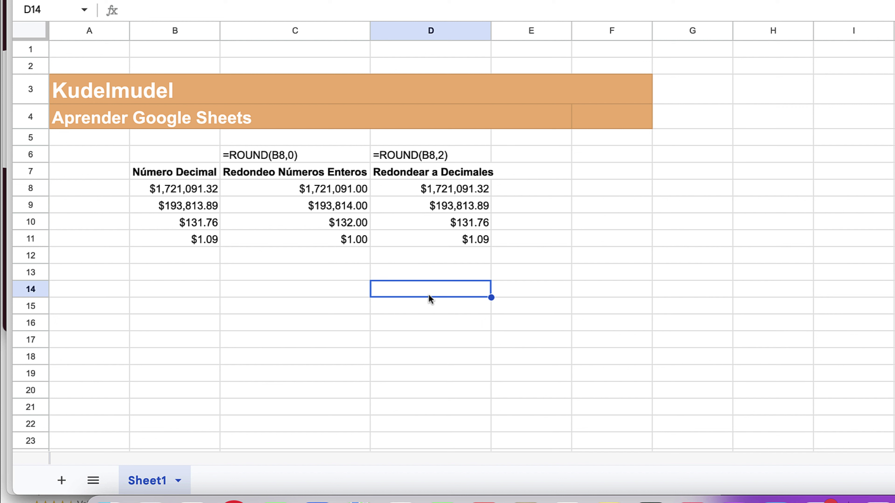
# Step: Widen column D slightly to fit its bold heading and enter the heading "Redondear Hacia Arriba" in E7
pyautogui.click(521, 176)
pyautogui.moveTo(488, 27); pyautogui.dragTo(498, 26)
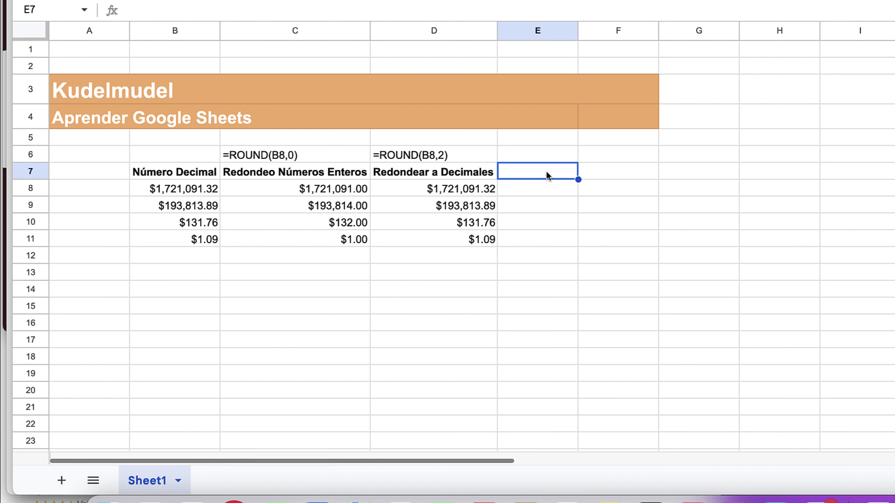
pyautogui.write('Redondear')
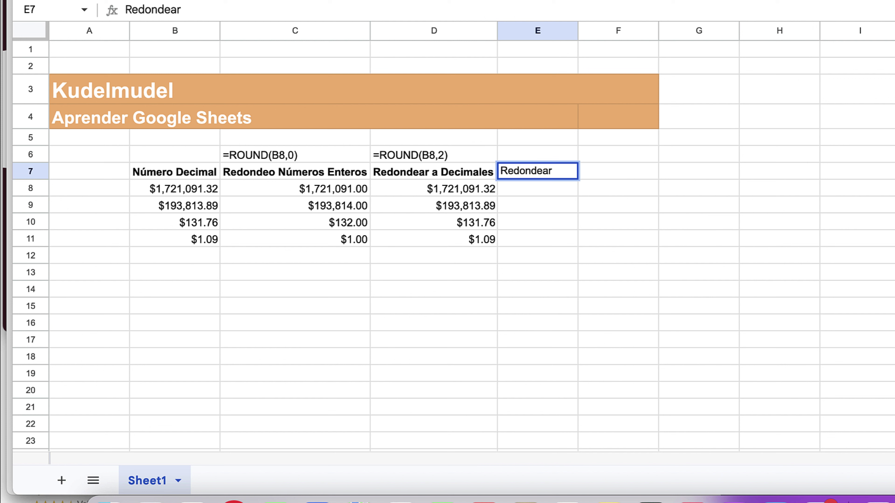
pyautogui.write(' Hacia Arriba')
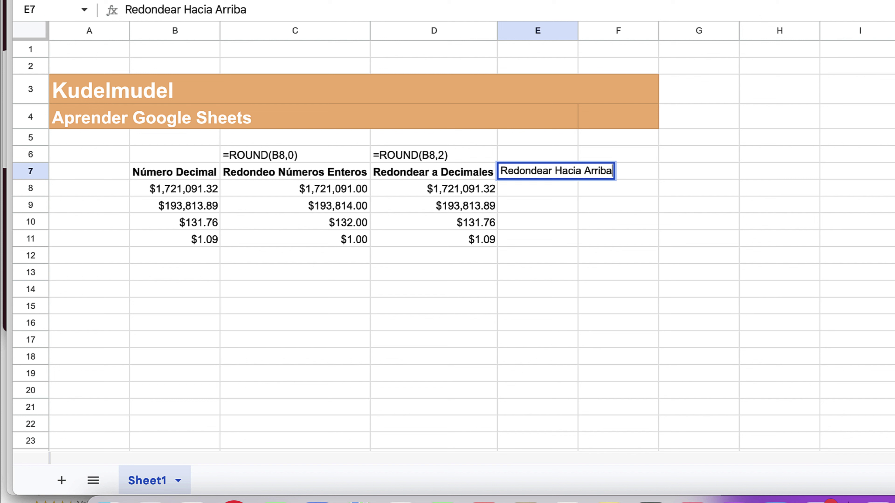
pyautogui.press('Return')
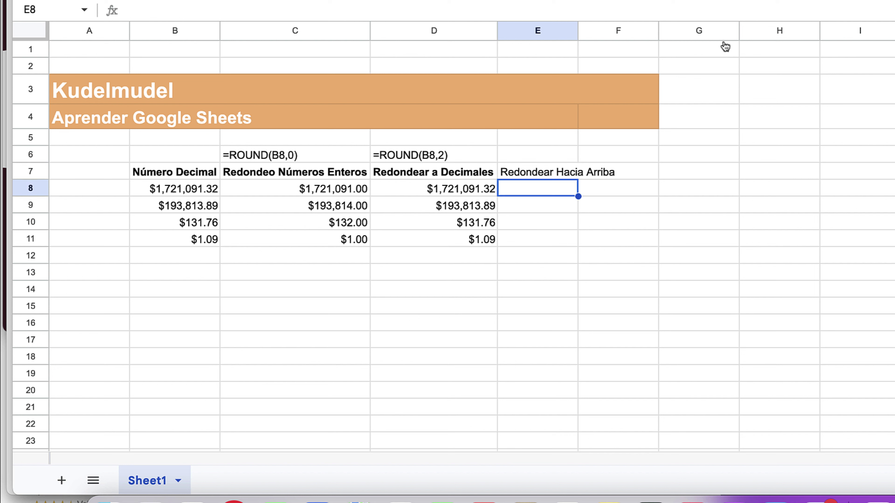
# Step: Fit column E's width to its heading, then copy that heading into F7 and change it to "Redondear Hacia Abajo"
pyautogui.doubleClick(578, 31)
pyautogui.click(570, 173)
pyautogui.hotkey('ctrl', 'c')
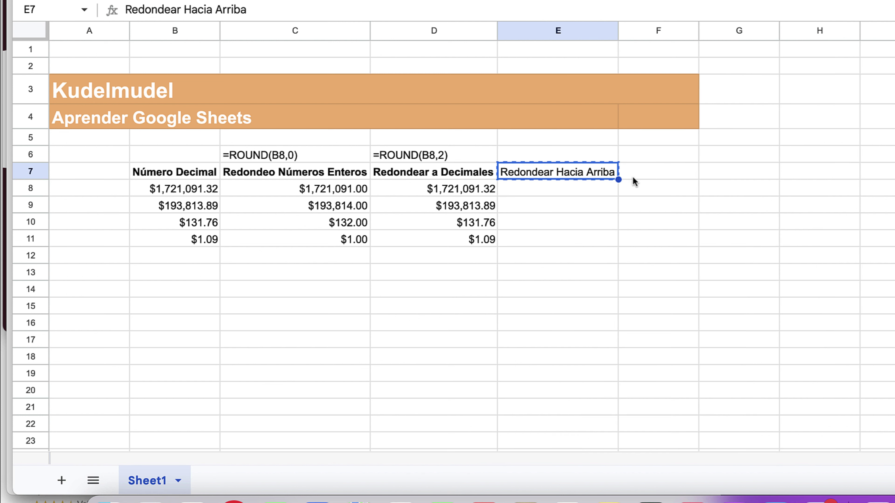
pyautogui.click(634, 176)
pyautogui.hotkey('ctrl', 'v')
pyautogui.doubleClick(236, 10)
pyautogui.write('Abajo')
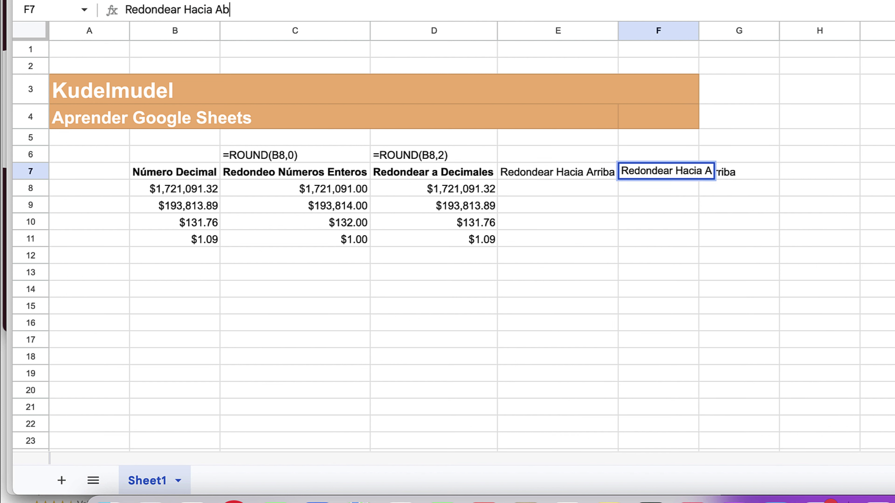
pyautogui.press('Return')
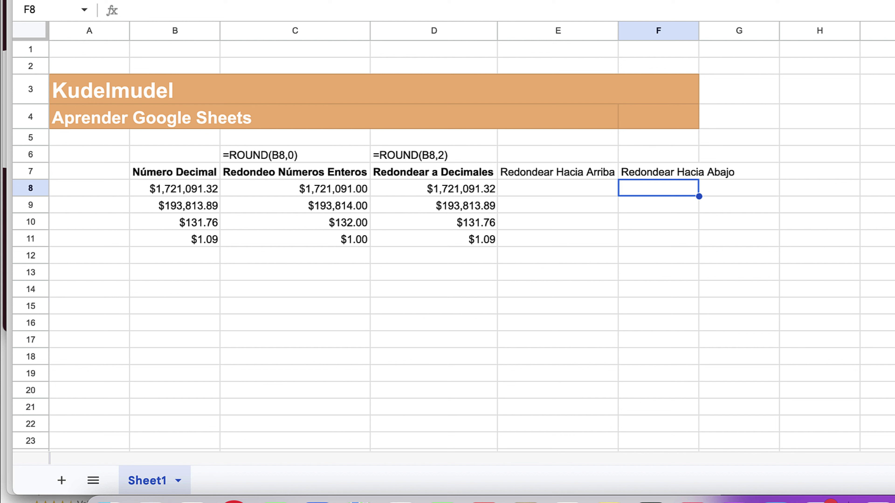
# Step: Fit column F's width to its heading and make the headings in E7:F7 bold
pyautogui.doubleClick(698, 30)
pyautogui.moveTo(604, 175); pyautogui.dragTo(669, 173)
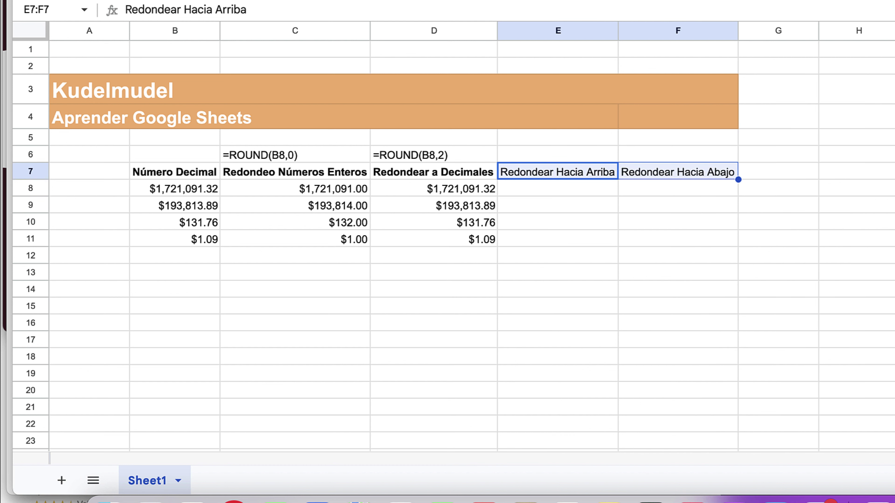
pyautogui.hotkey('ctrl', 'b')
# Step: Enter =ROUNDUP(B8,0) in E8 and accept the suggested autofill for E9:E11
pyautogui.click(587, 195)
pyautogui.write('=rou')
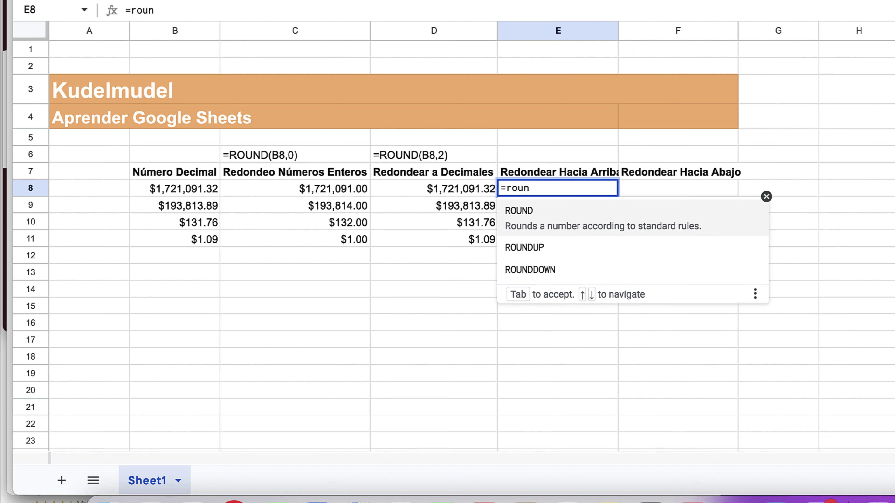
pyautogui.write('n')
pyautogui.click(544, 247)
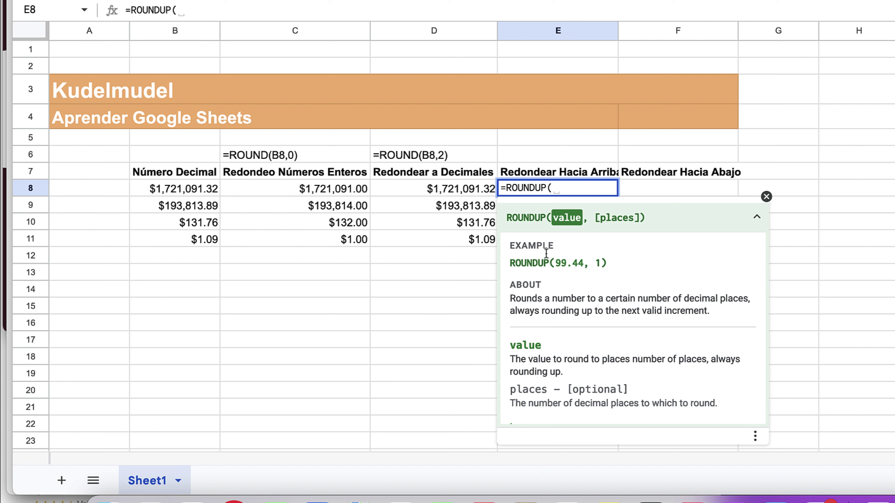
pyautogui.click(209, 193)
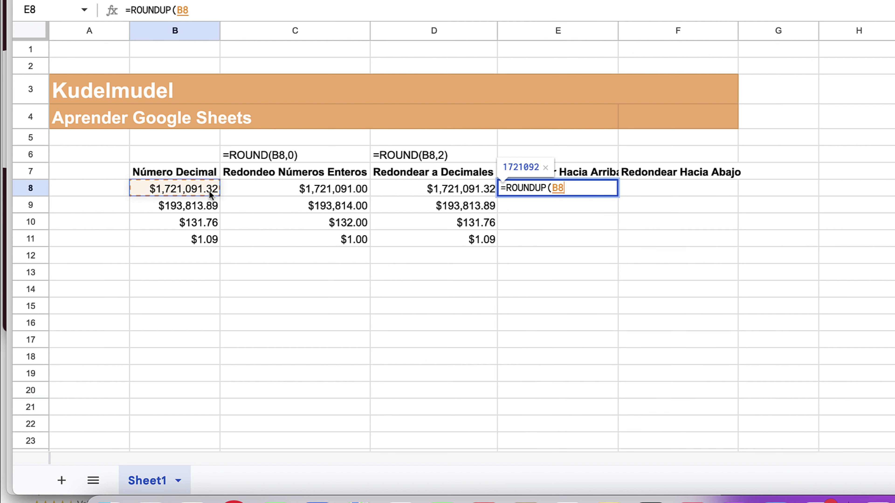
pyautogui.write(',0')
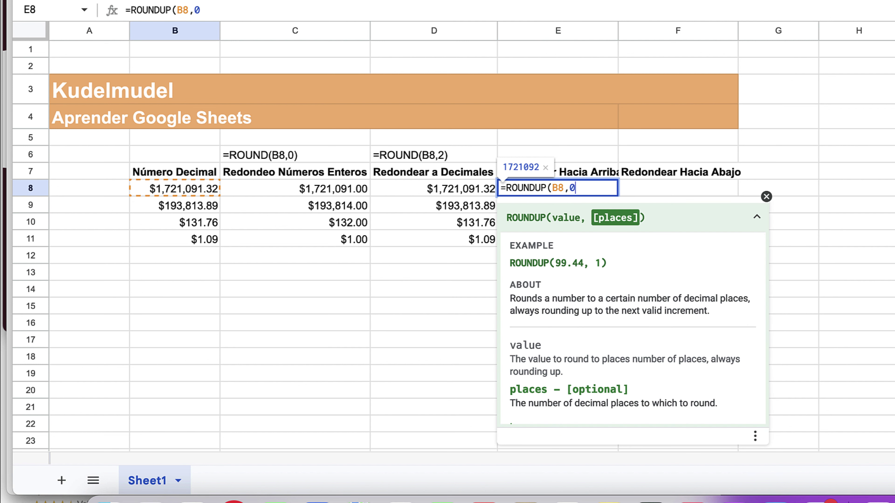
pyautogui.press('Return')
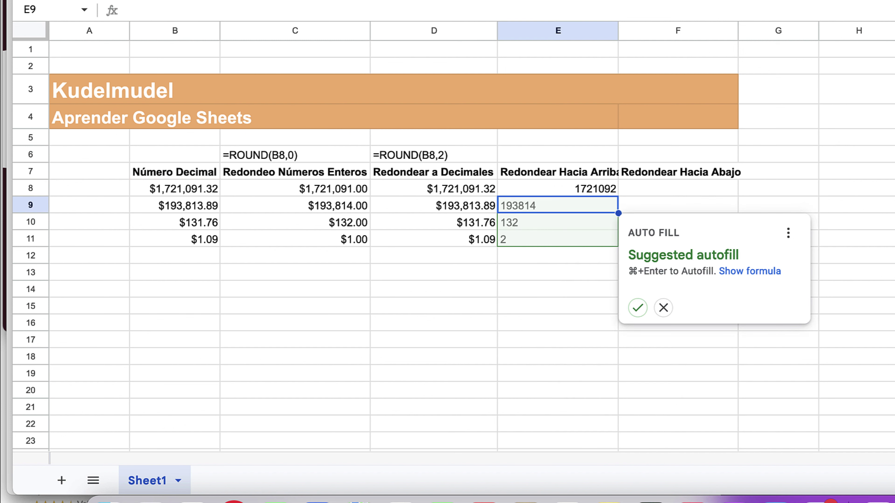
pyautogui.click(637, 309)
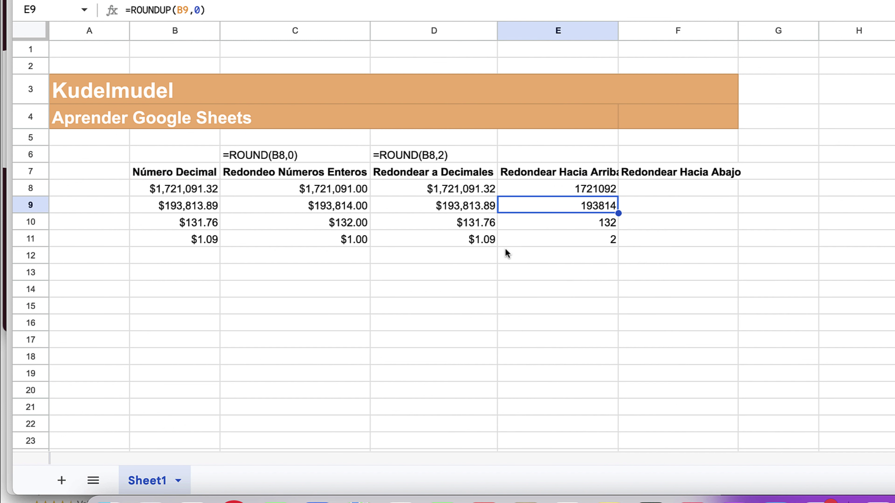
# Step: Format E8:E11 as currency and refit column E's width to its bold heading
pyautogui.moveTo(585, 191); pyautogui.dragTo(587, 239)
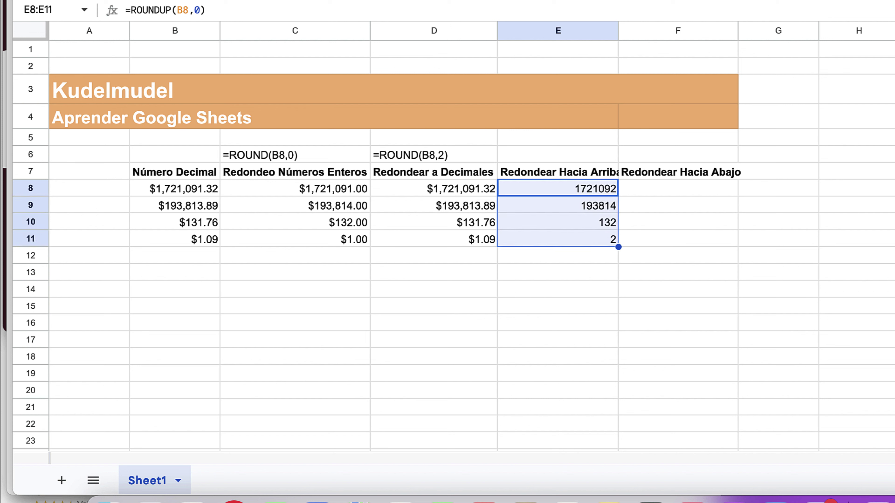
pyautogui.hotkey('ctrl', 'shift', '4')
pyautogui.click(562, 194)
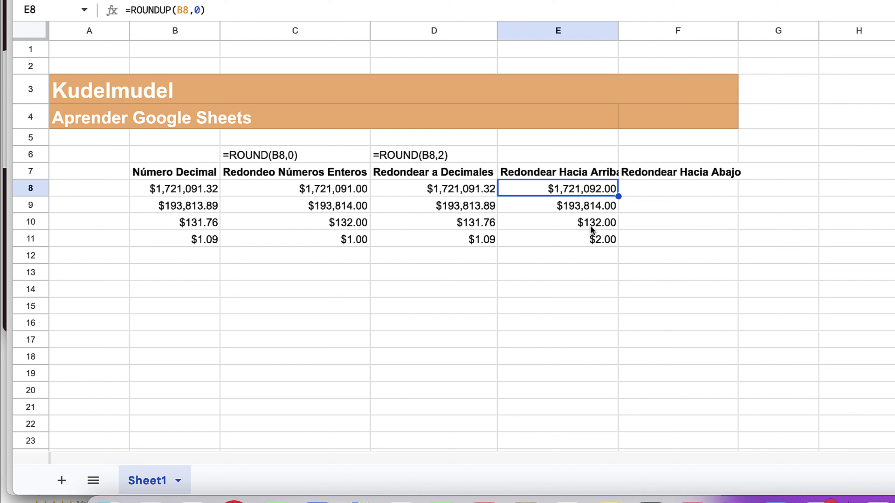
pyautogui.click(594, 244)
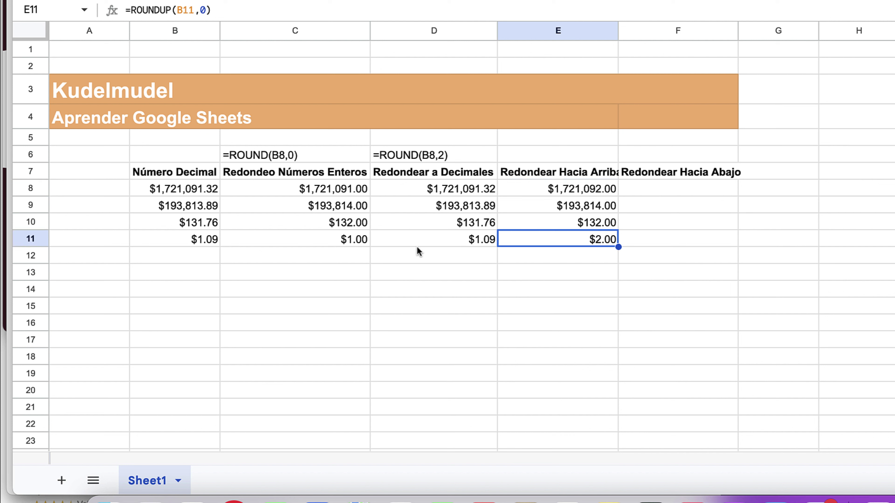
pyautogui.click(652, 192)
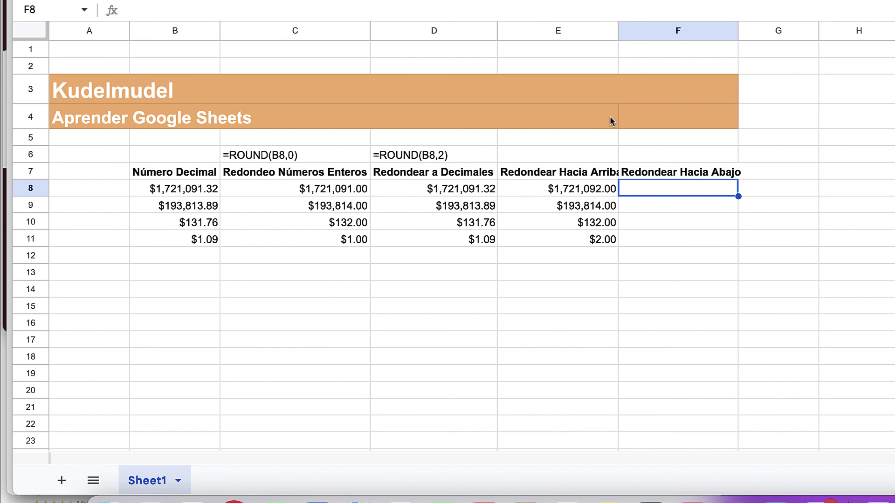
pyautogui.doubleClick(620, 29)
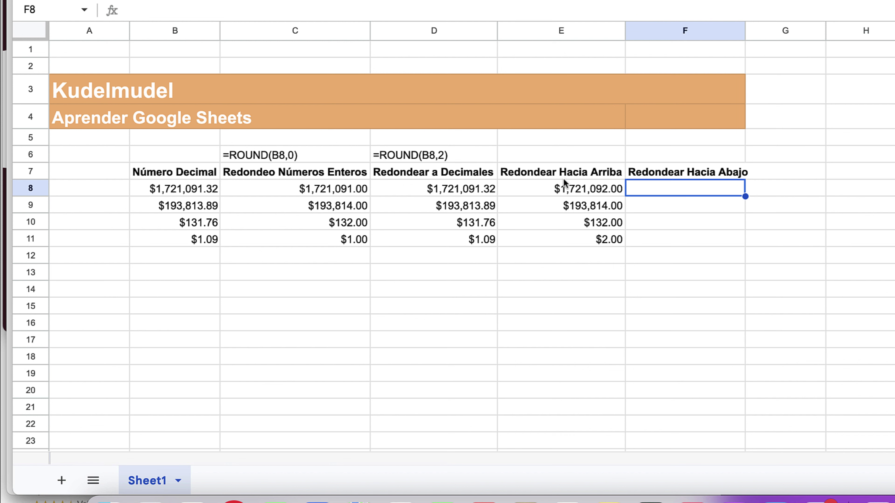
pyautogui.click(568, 189)
pyautogui.tripleClick(186, 7)
pyautogui.press('Escape')
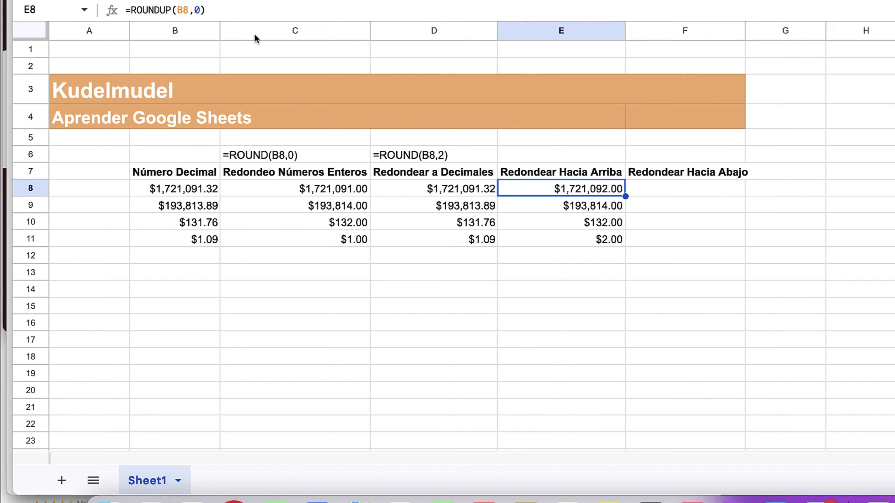
pyautogui.click(517, 158)
pyautogui.write("'Redondear Hacia Arriba")
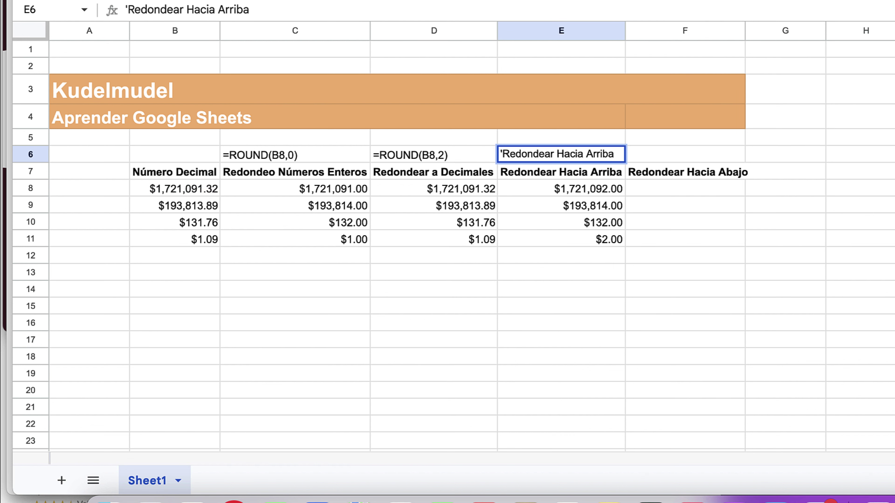
pyautogui.press('Escape')
# Step: Copy the formula =ROUNDUP(B8,0) from E8 into E6 as plain text with a leading apostrophe
pyautogui.click(564, 194)
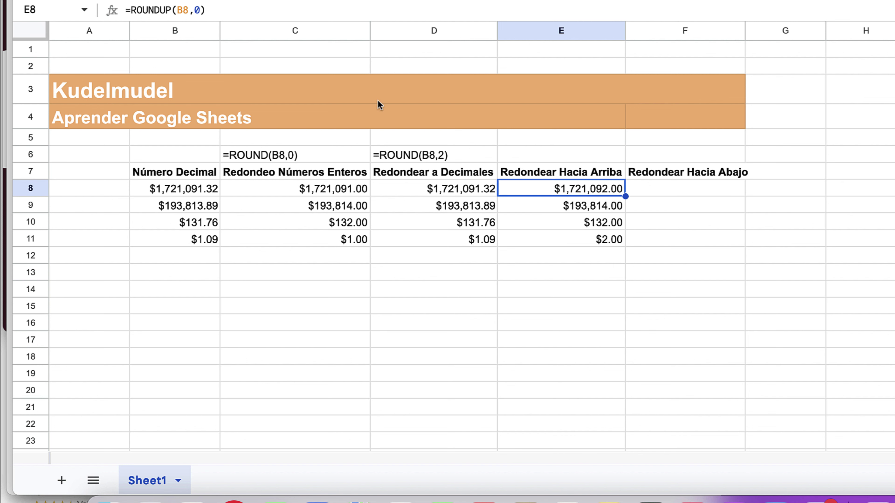
pyautogui.click(197, 10)
pyautogui.press('Escape')
pyautogui.click(538, 156)
pyautogui.write("'")
pyautogui.hotkey('ctrl', 'v')
pyautogui.press('Return')
pyautogui.press('Down')
pyautogui.press('Down')
pyautogui.press('Down')
pyautogui.press('Down')
pyautogui.press('Down')
pyautogui.press('Up')
pyautogui.press('Up')
pyautogui.press('Up')
pyautogui.press('Up')
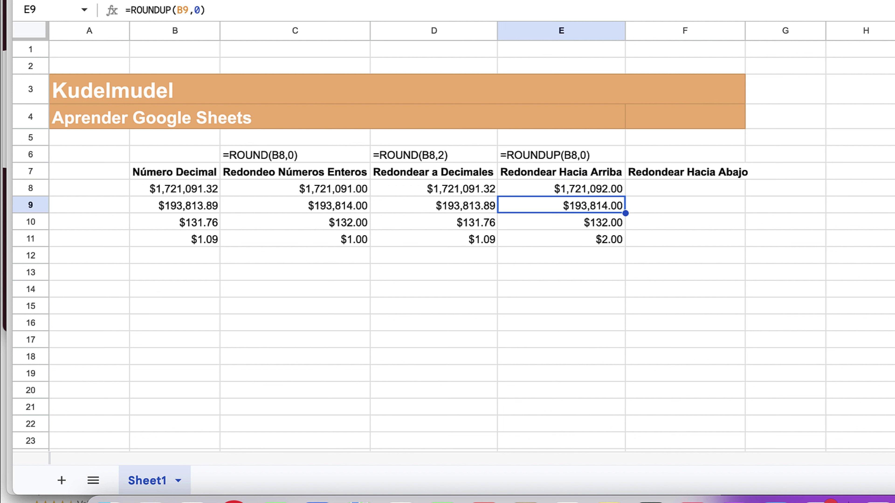
pyautogui.press('Right')
pyautogui.press('Up')
pyautogui.press('Up')
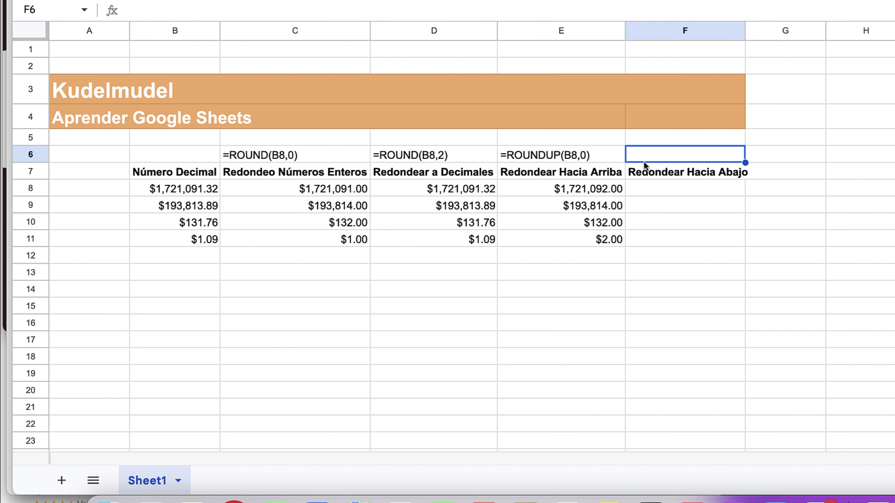
# Step: Enter =ROUNDDOWN(B8,0) in F8 and accept the suggested autofill for F9:F11
pyautogui.click(657, 189)
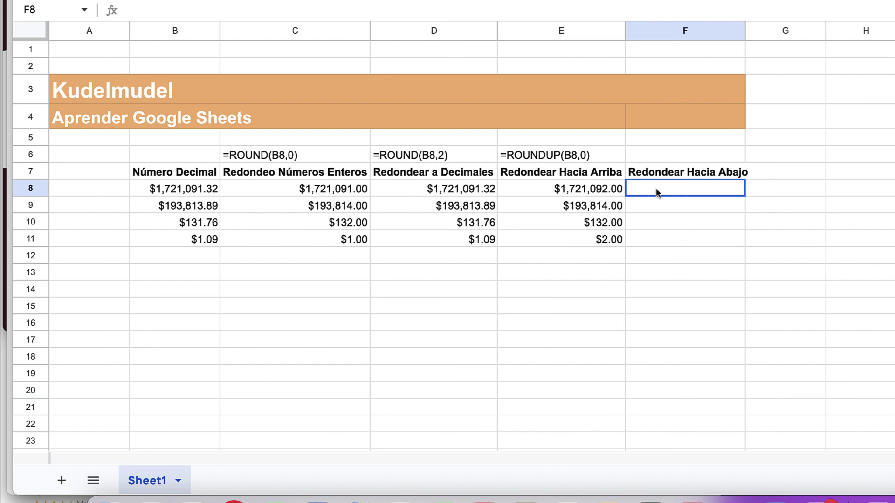
pyautogui.write('=round')
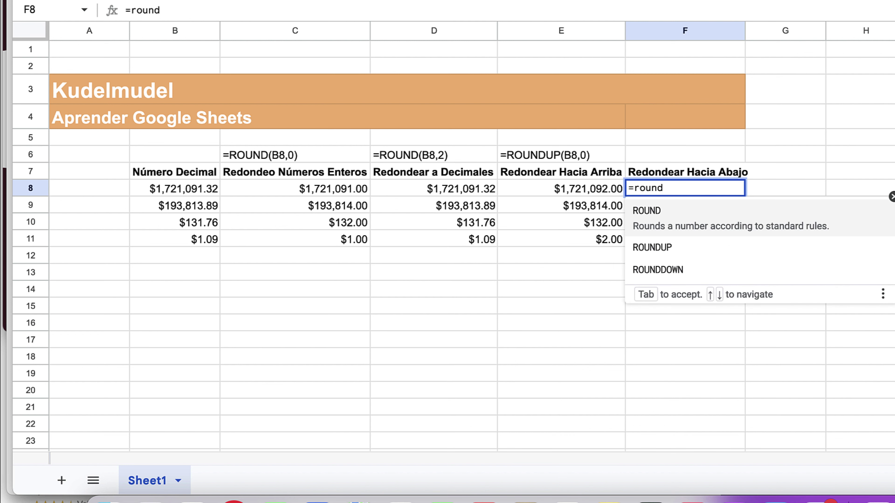
pyautogui.press('Down')
pyautogui.press('Down')
pyautogui.press('Tab')
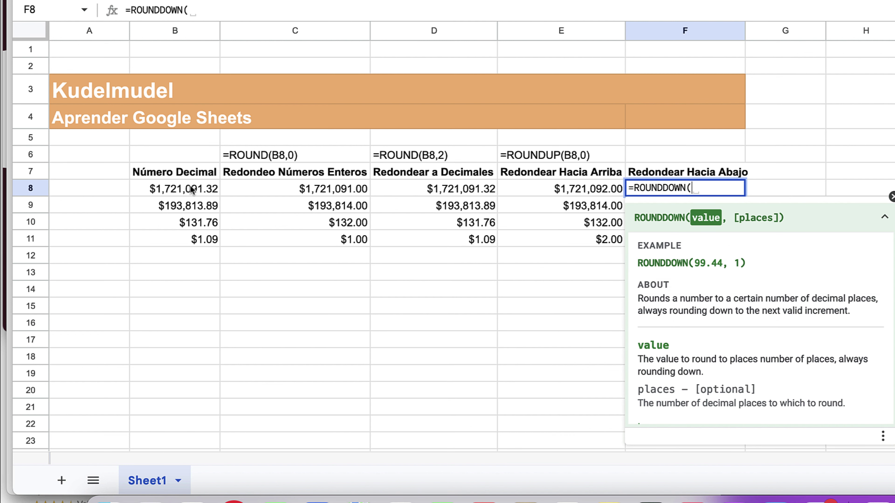
pyautogui.click(183, 187)
pyautogui.write(',0')
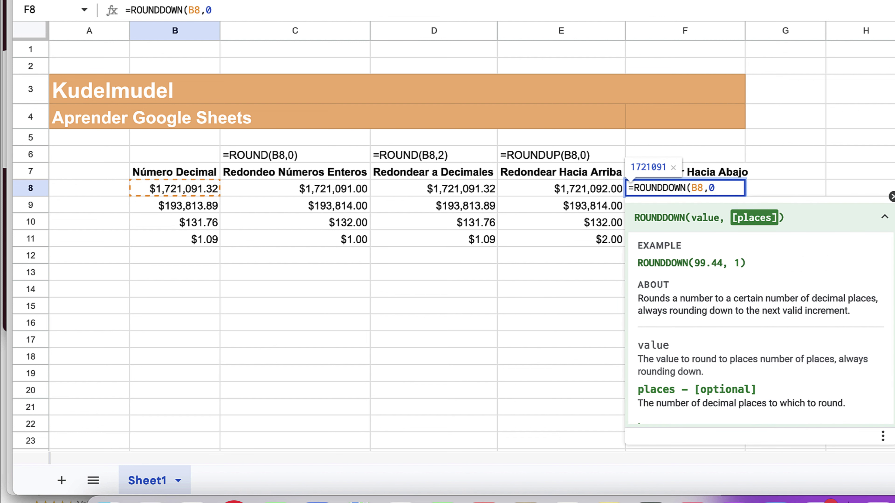
pyautogui.press('Return')
pyautogui.click(764, 309)
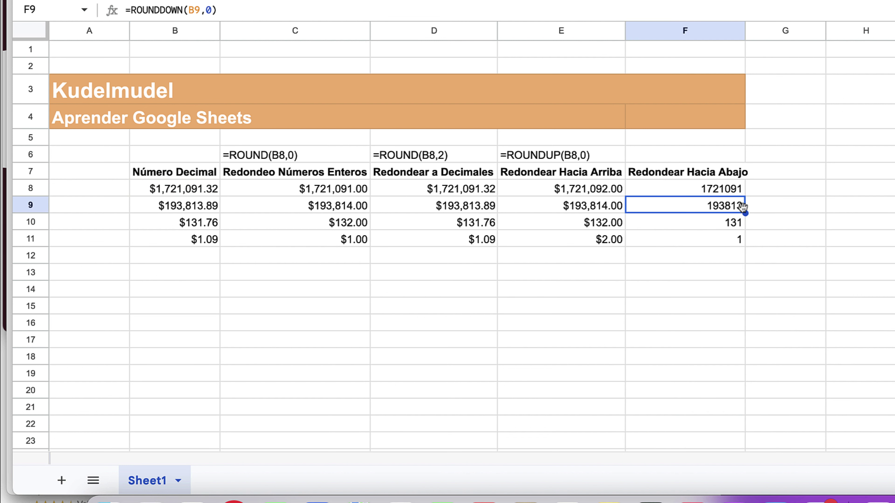
# Step: Format the rounded-down results in F8:F11 as currency
pyautogui.click(311, 206)
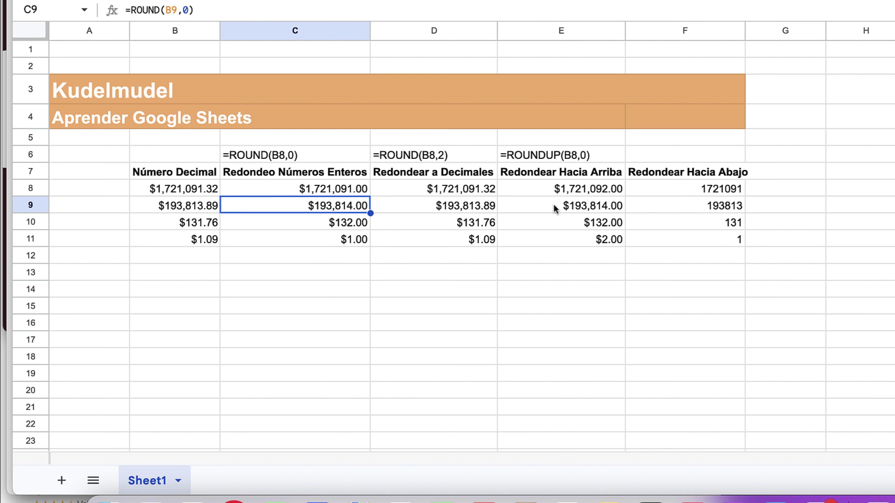
pyautogui.click(554, 207)
pyautogui.click(345, 206)
pyautogui.click(709, 238)
pyautogui.moveTo(697, 187); pyautogui.dragTo(700, 236)
pyautogui.click(282, 0)
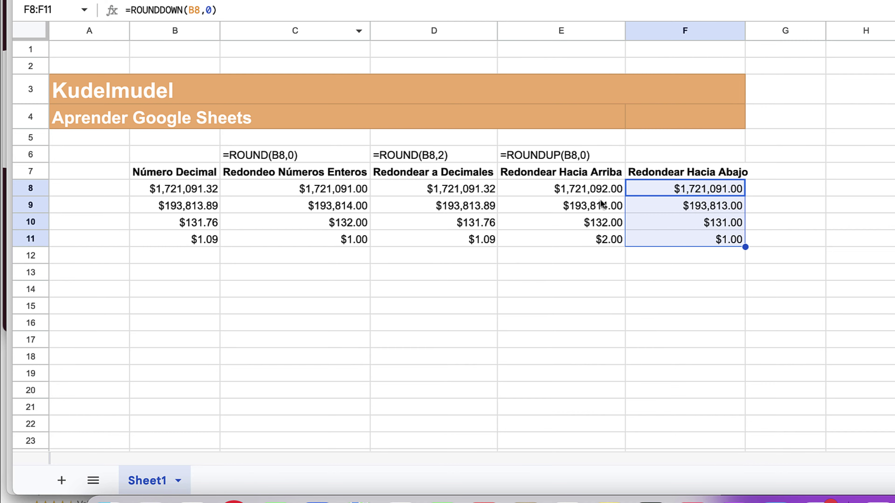
# Step: Copy the formula =ROUNDDOWN(B8,0) from F8 into F6 as plain text with a leading apostrophe
pyautogui.click(690, 302)
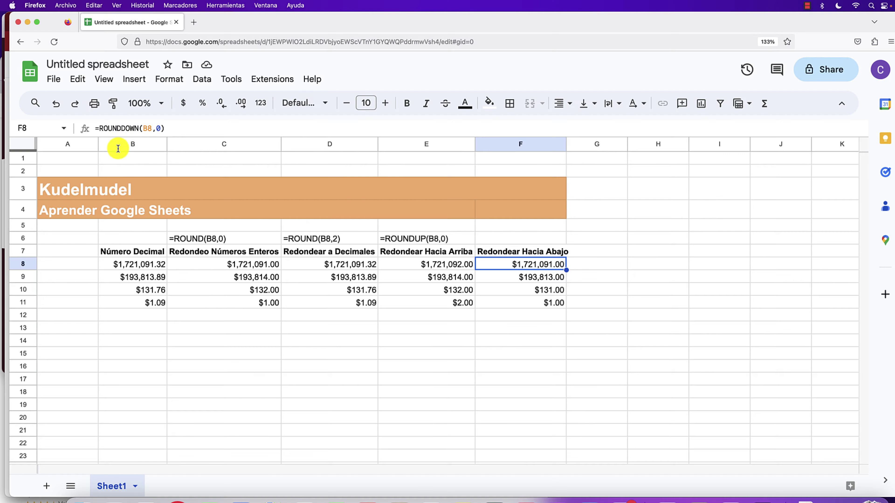
pyautogui.click(125, 129)
pyautogui.tripleClick(125, 129)
pyautogui.press('super+c')
pyautogui.press('Escape')
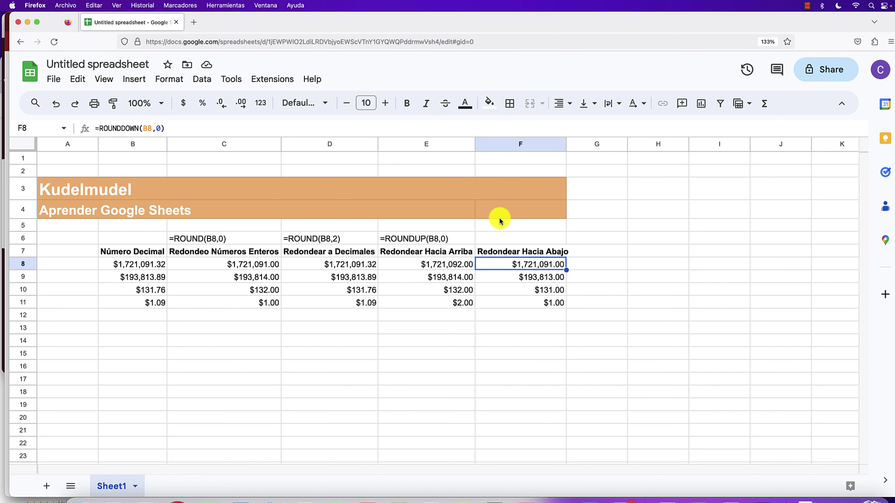
pyautogui.click(502, 242)
pyautogui.write("'=ROUNDDOWN(B8,0")
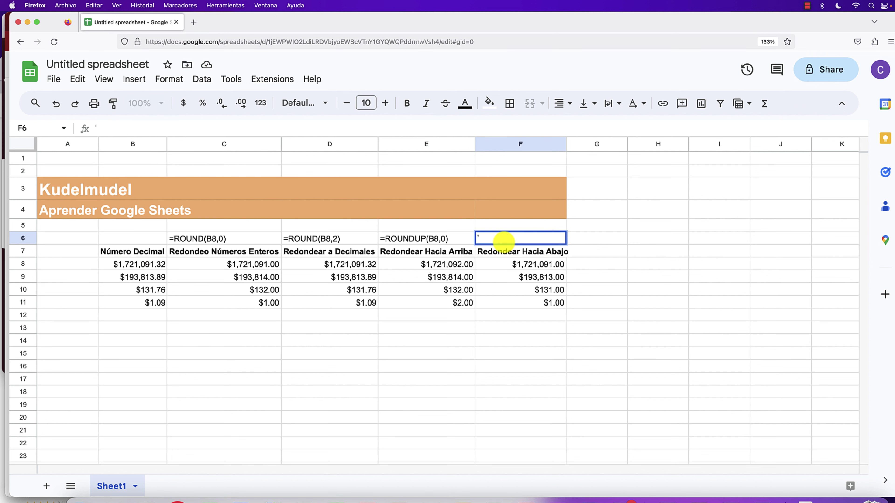
pyautogui.press('super+v')
pyautogui.press('Return')
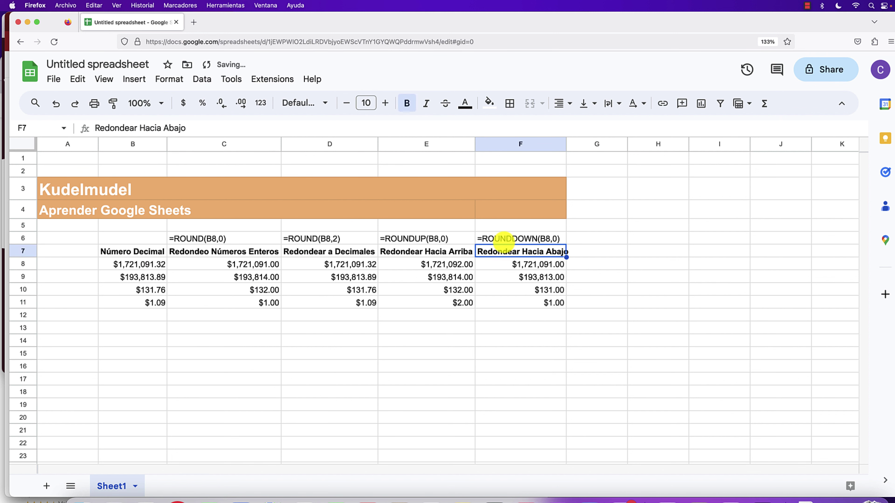
# Step: Refit column F's width to its bold heading and enter the heading "Redondear Personalizado" in G7
pyautogui.press('Right')
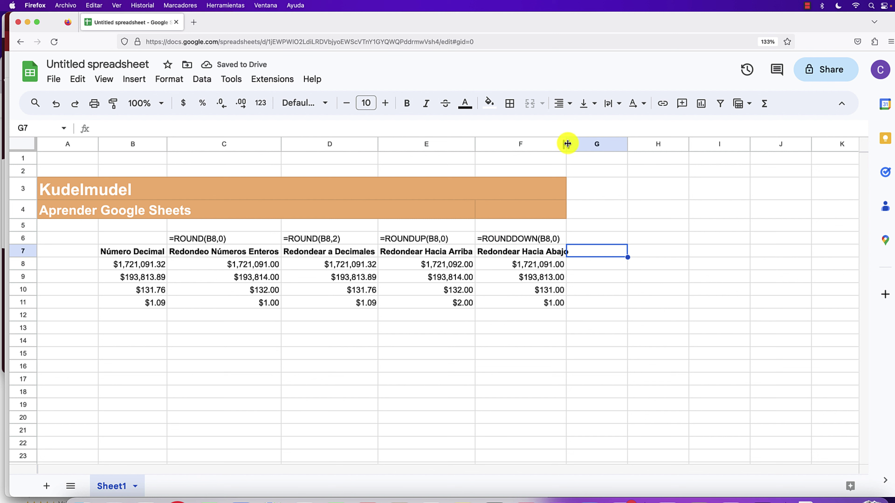
pyautogui.doubleClick(567, 143)
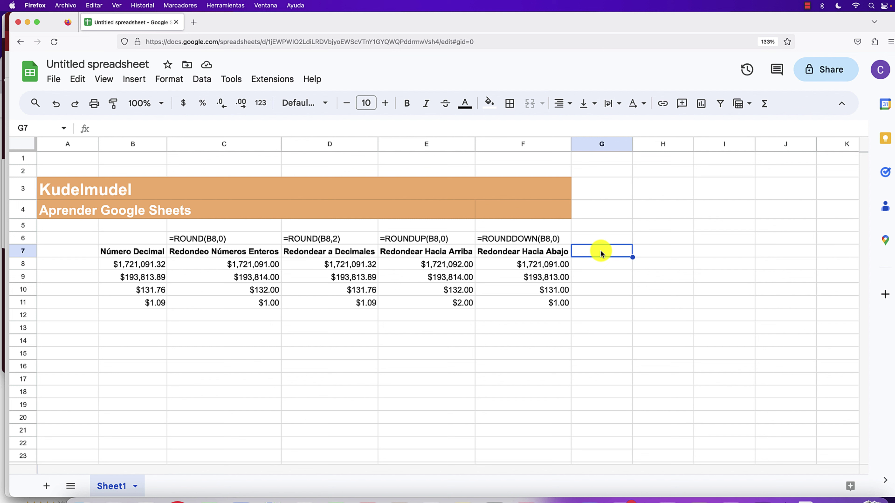
pyautogui.write('Redonde')
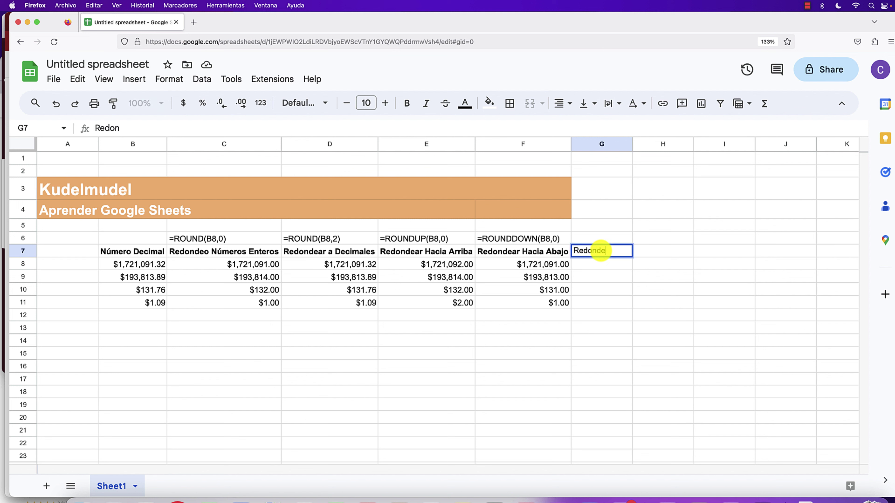
pyautogui.write('ar Personalizado')
pyautogui.press('Return')
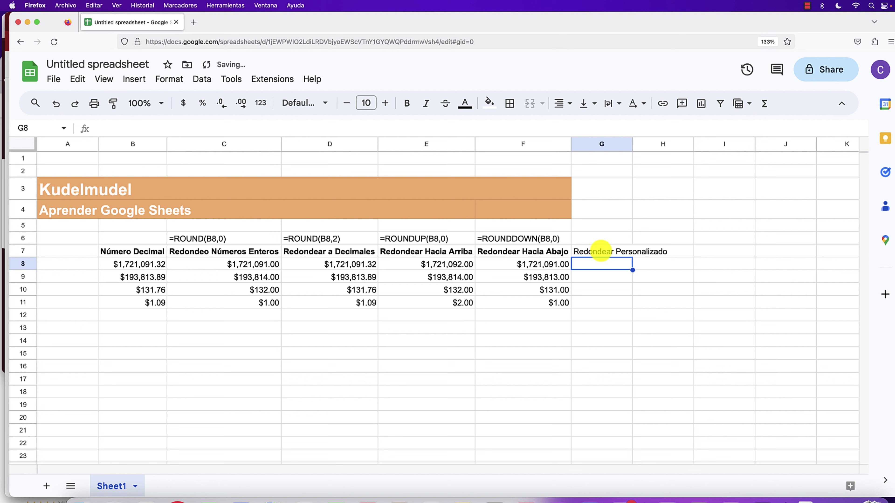
# Step: Widen column G to fit the heading "Redondear Personalizado" and give that heading the same bold format as F7
pyautogui.moveTo(633, 144); pyautogui.dragTo(670, 144)
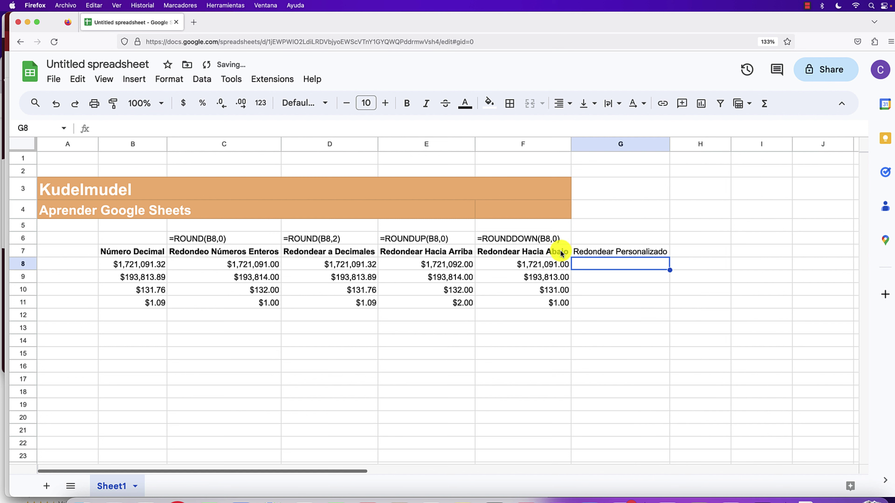
pyautogui.click(560, 250)
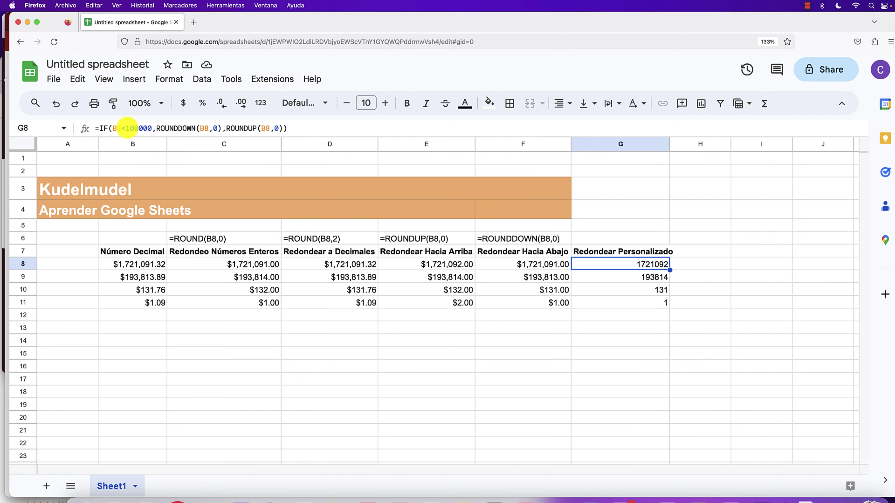
# Step: Clear the existing custom rounding formulas from G8:G11
pyautogui.press('Delete')
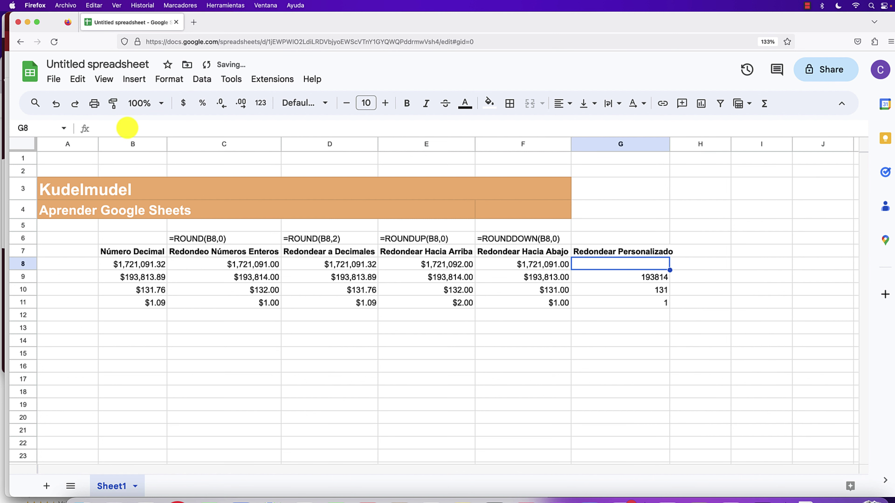
pyautogui.press('Down')
pyautogui.press('Delete')
pyautogui.press('Down')
pyautogui.press('Delete')
pyautogui.press('Down')
pyautogui.press('Delete')
# Step: Start an IF formula in G8 with the condition B8>100000
pyautogui.press('Up')
pyautogui.press('Up')
pyautogui.press('Up')
pyautogui.write('=IF(')
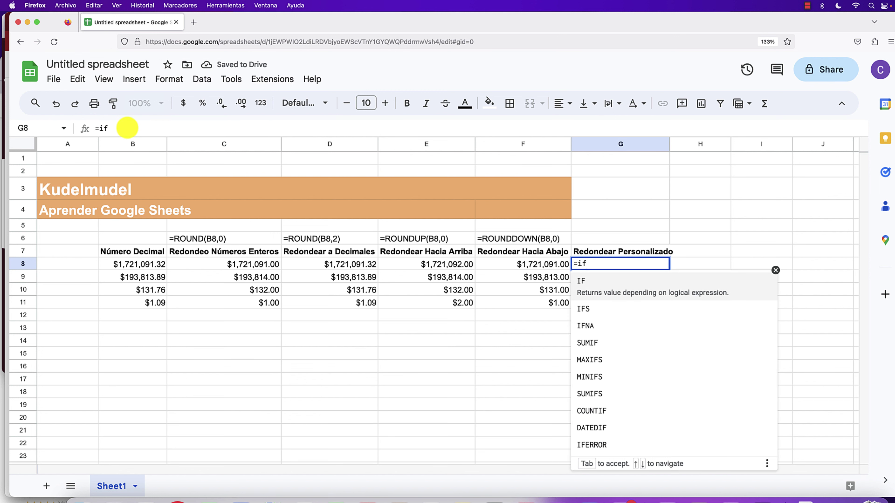
pyautogui.click(150, 265)
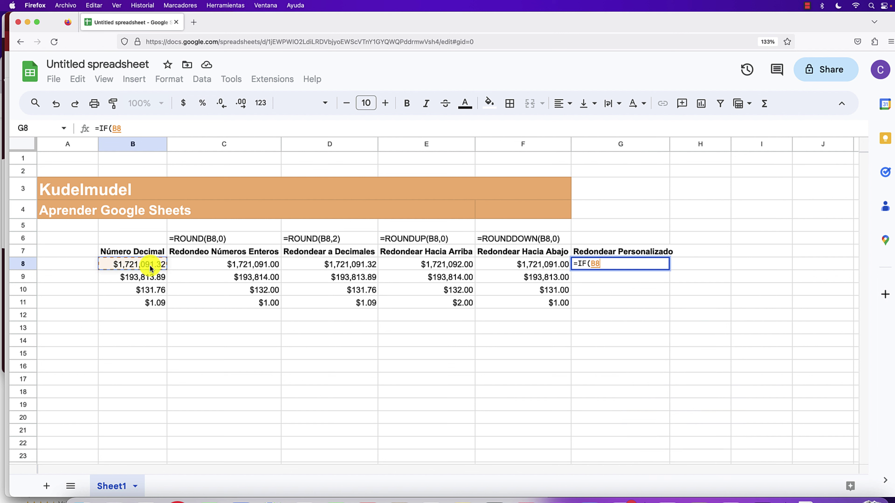
pyautogui.write('>')
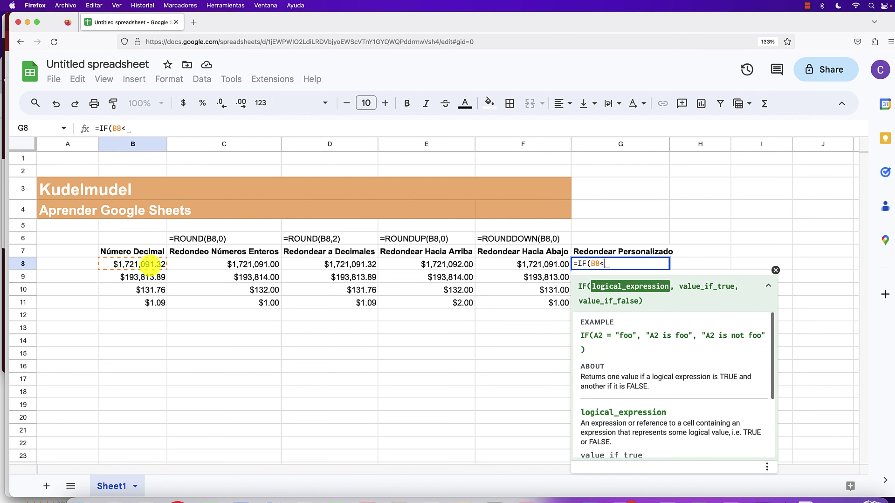
pyautogui.write('1')
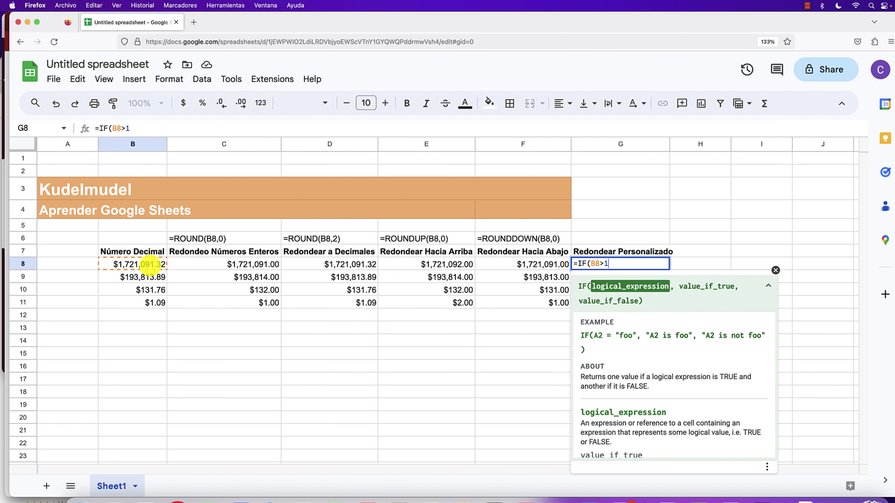
pyautogui.write('000')
pyautogui.write('00,')
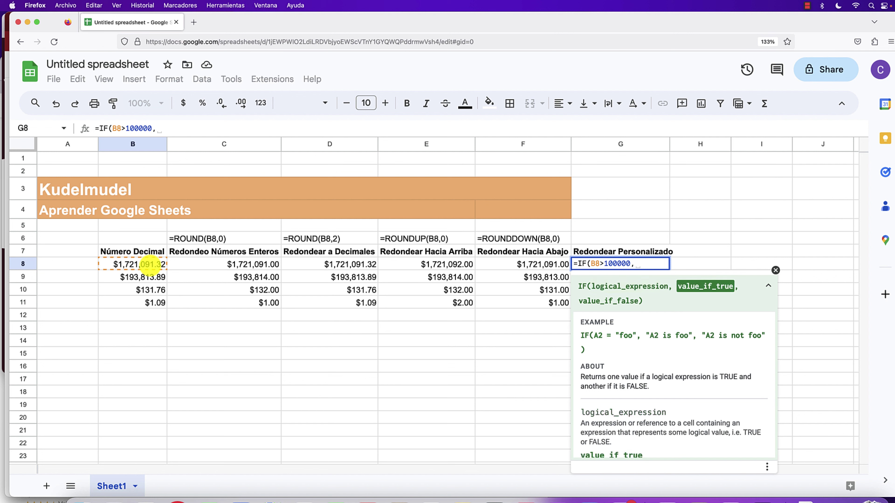
# Step: Add ROUNDDOWN(B8,0) as the value-if-true argument of the IF formula in G8
pyautogui.write('round')
pyautogui.press('Down')
pyautogui.press('Down')
pyautogui.press('Tab')
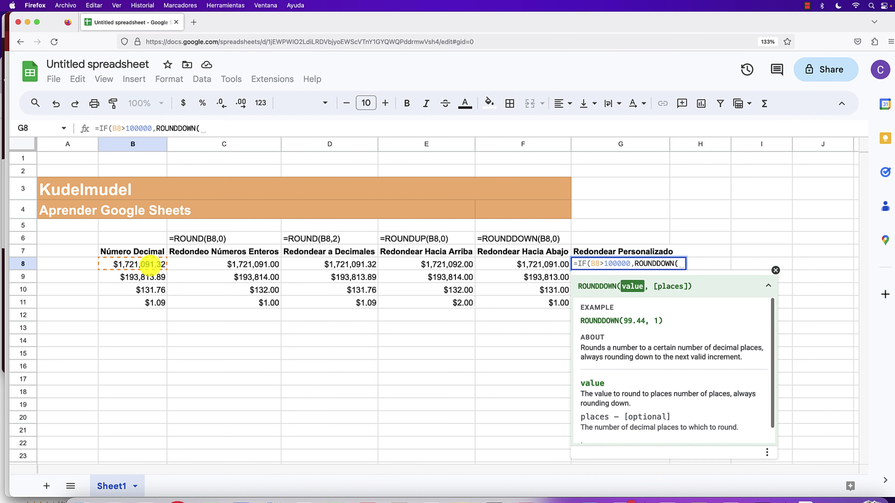
pyautogui.write('B8')
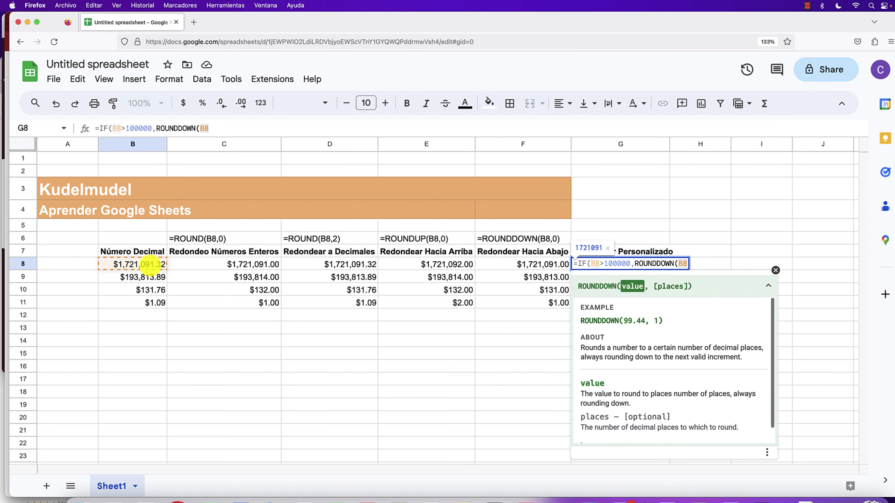
pyautogui.write('),')
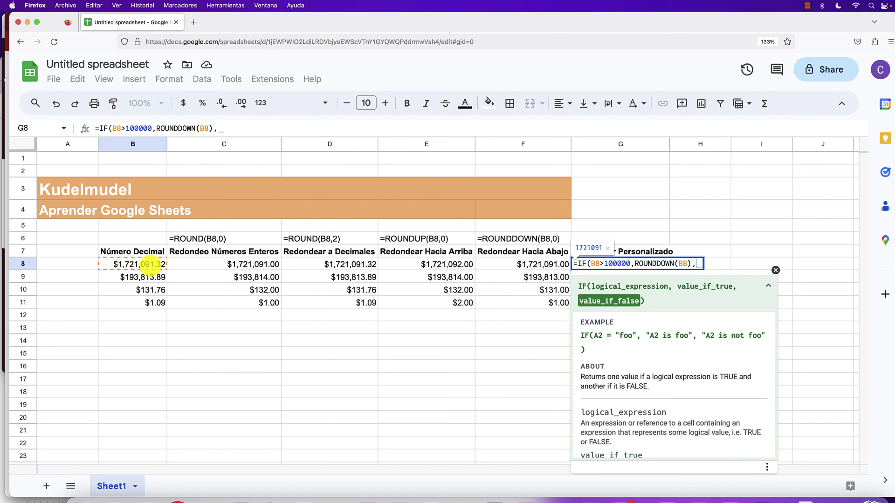
pyautogui.press('BackSpace')
pyautogui.press('BackSpace')
pyautogui.write(',0')
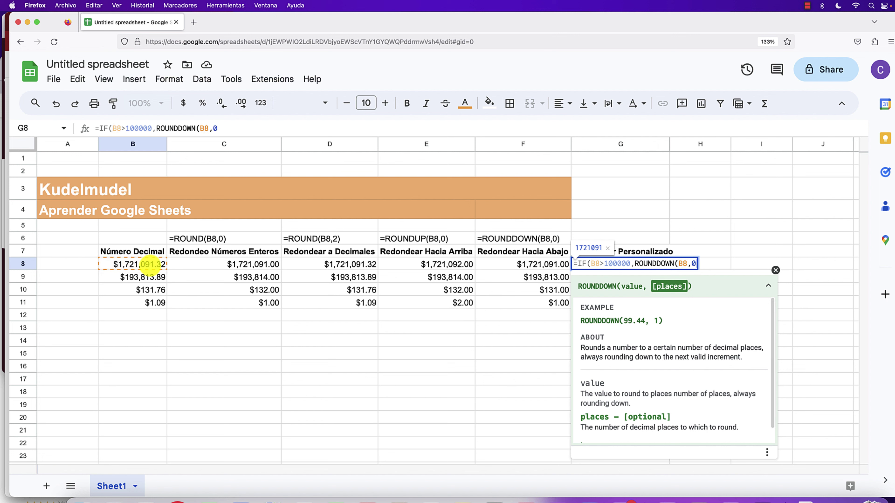
# Step: Complete the G8 formula with ROUNDUP(B8,0) as its value if false and accept the suggested autofill for G9:G11
pyautogui.write('),roundup')
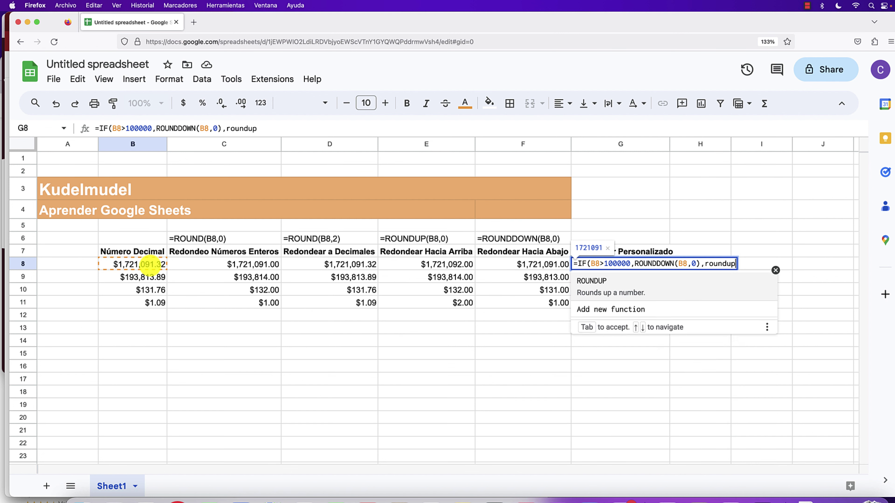
pyautogui.press('Tab')
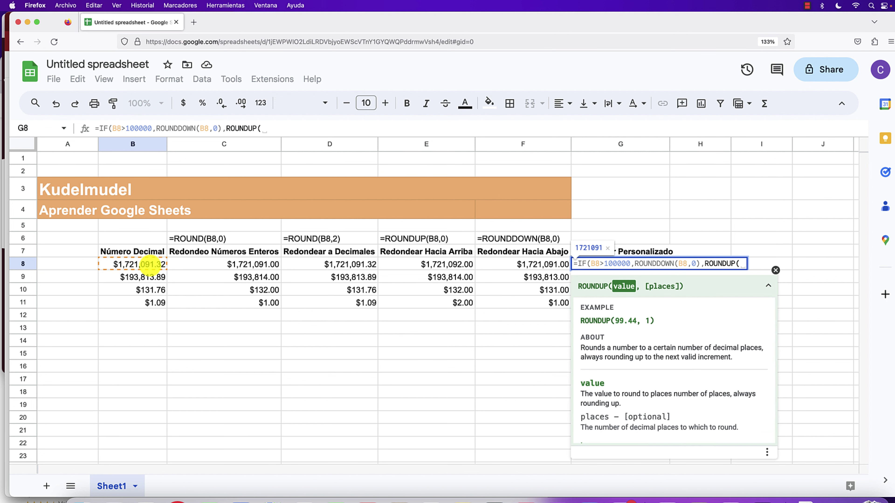
pyautogui.write('B8,0')
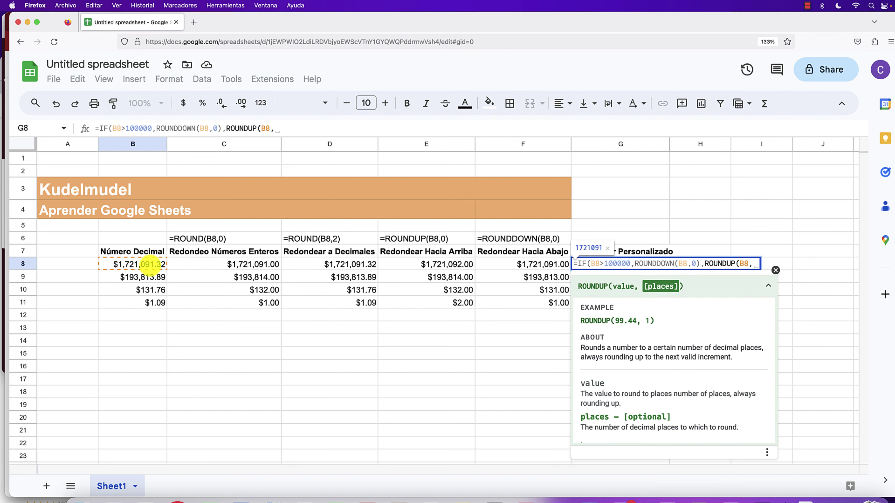
pyautogui.write(')')
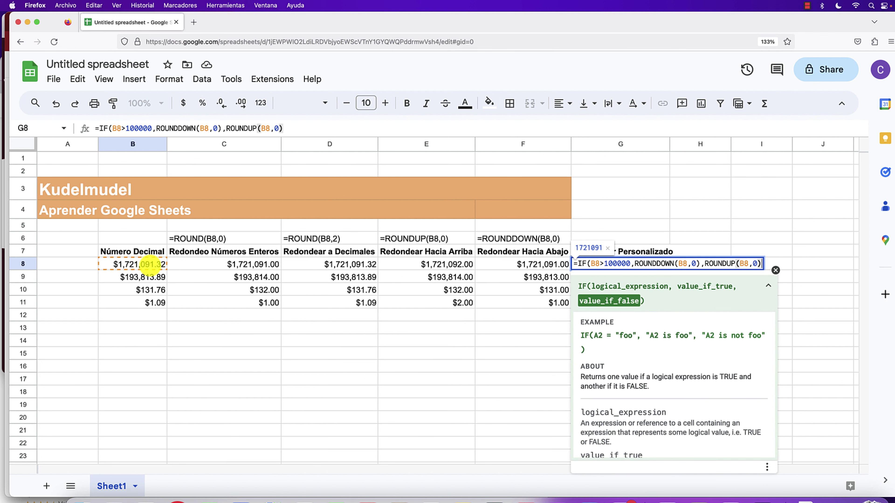
pyautogui.write(')')
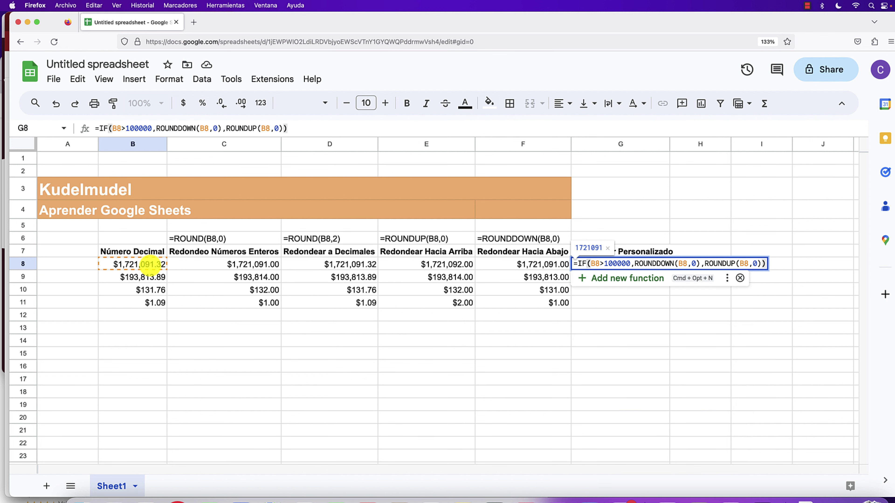
pyautogui.press('Return')
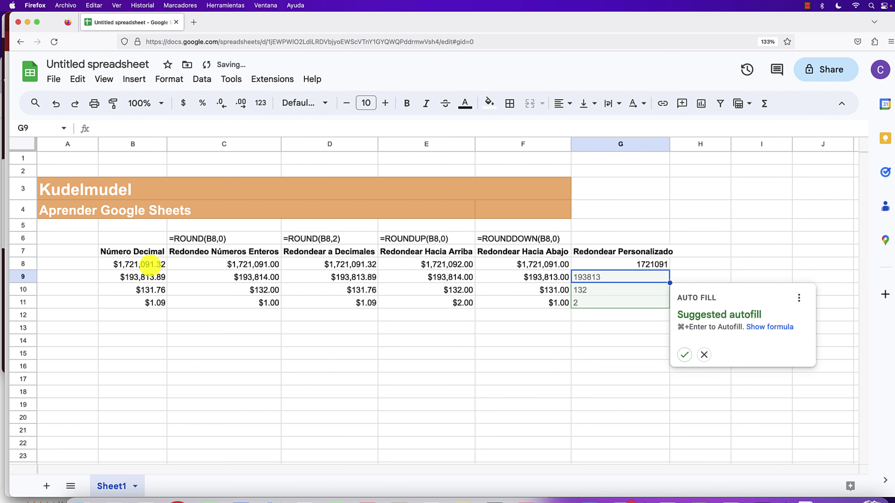
pyautogui.click(684, 358)
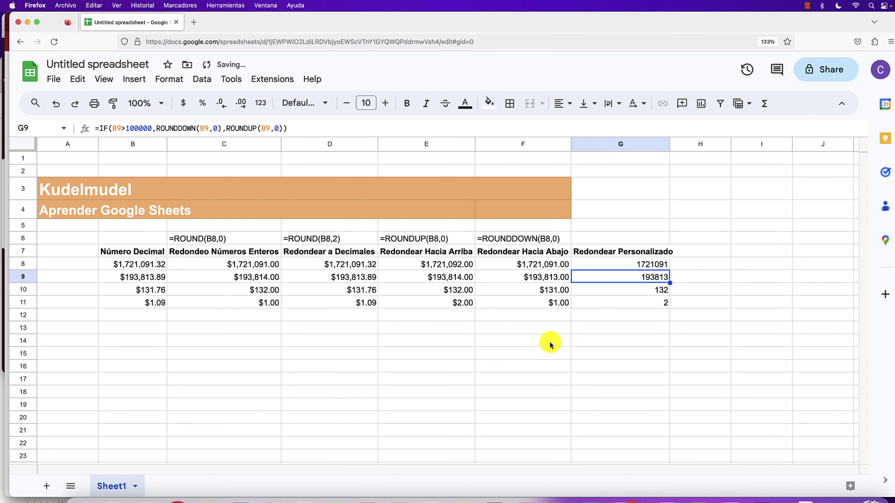
# Step: Copy the IF formula from G8 into G6 as plain text with a leading apostrophe and fit column G's width to it
pyautogui.click(80, 270)
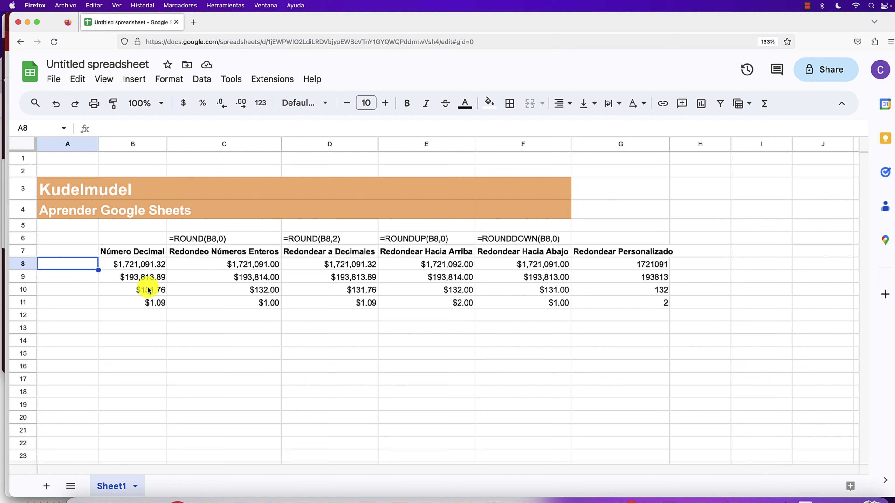
pyautogui.click(613, 270)
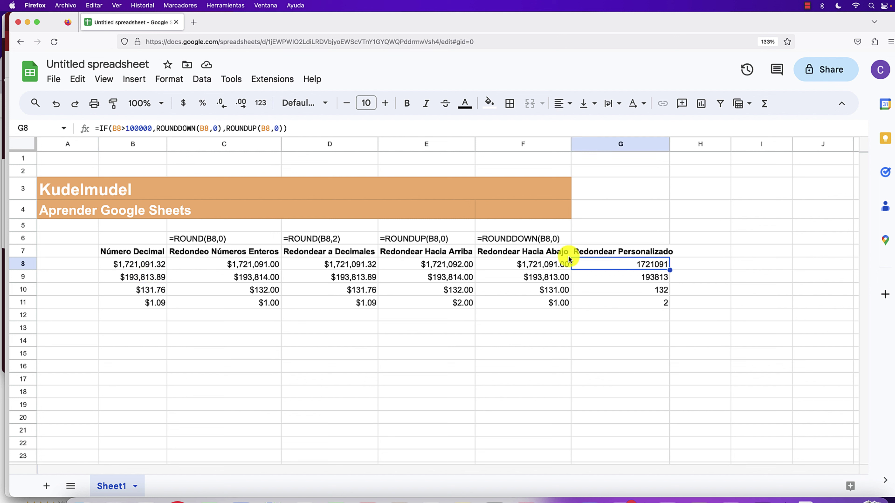
pyautogui.click(124, 128)
pyautogui.press('Escape')
pyautogui.click(619, 235)
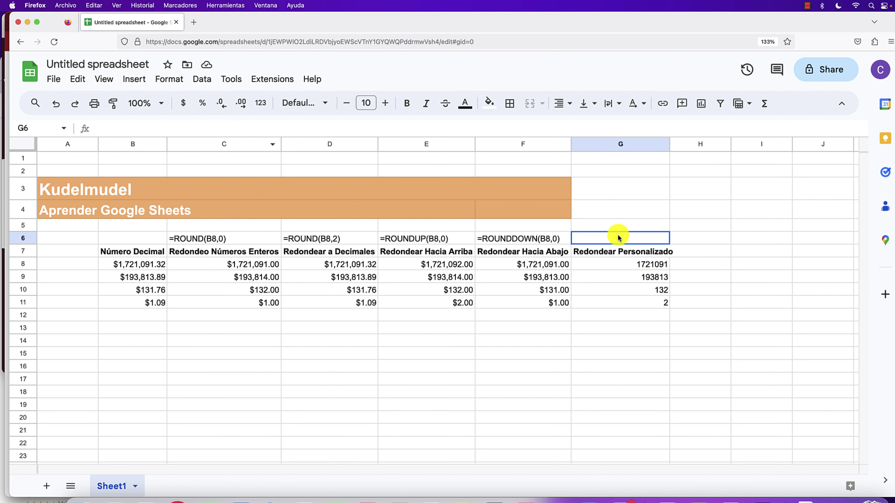
pyautogui.write("'")
pyautogui.hotkey('ctrl', 'v')
pyautogui.press('Return')
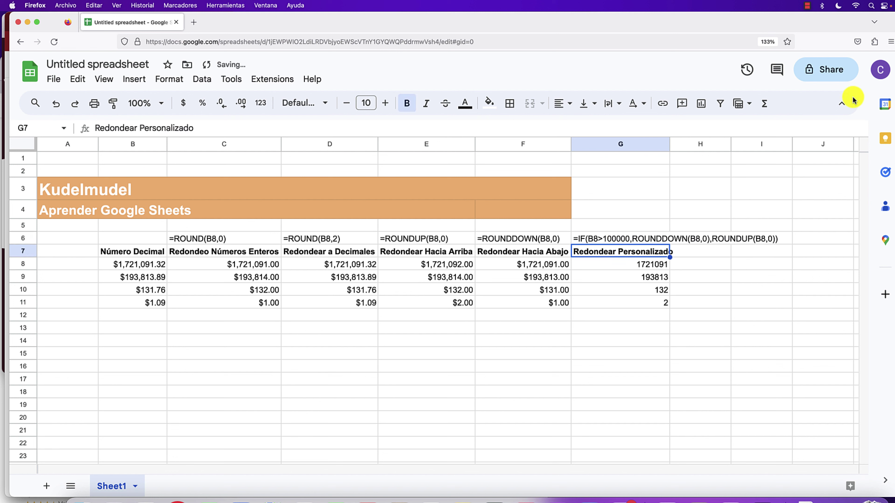
pyautogui.doubleClick(669, 142)
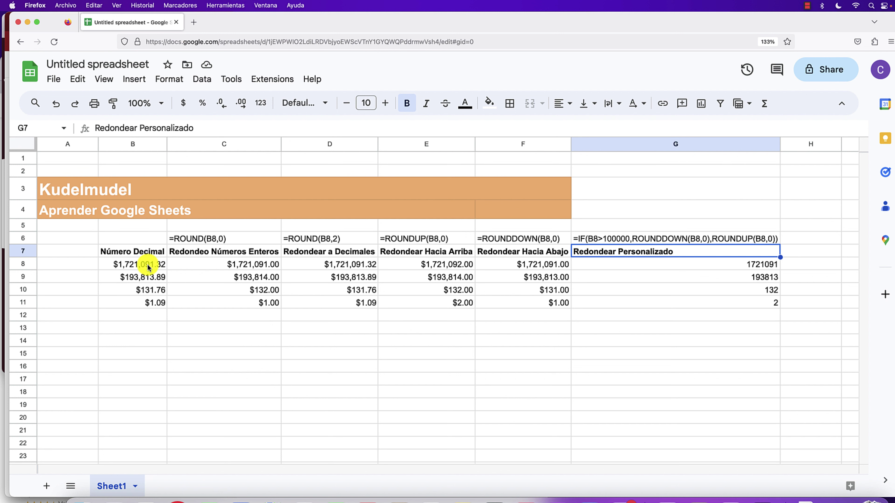
# Step: Copy the decimal amounts in B8:B11 to B16:B19
pyautogui.moveTo(148, 266); pyautogui.dragTo(148, 310)
pyautogui.press('super+c')
pyautogui.click(152, 366)
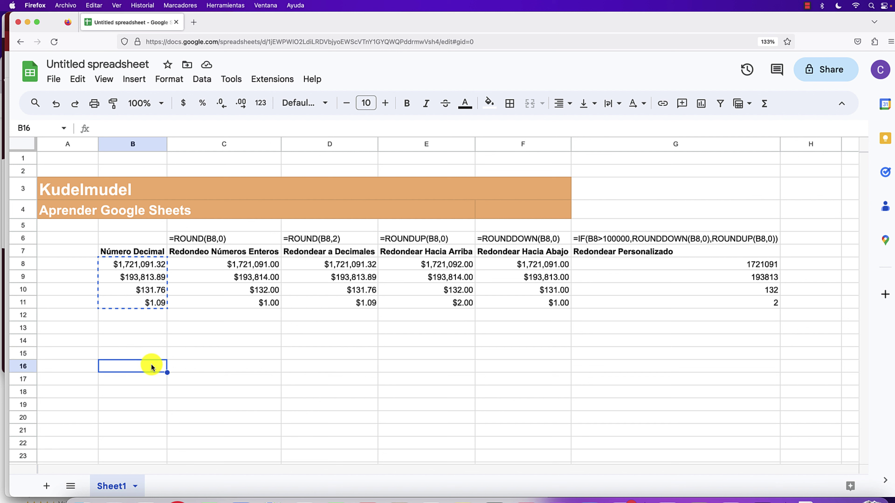
pyautogui.press('super+v')
pyautogui.click(181, 365)
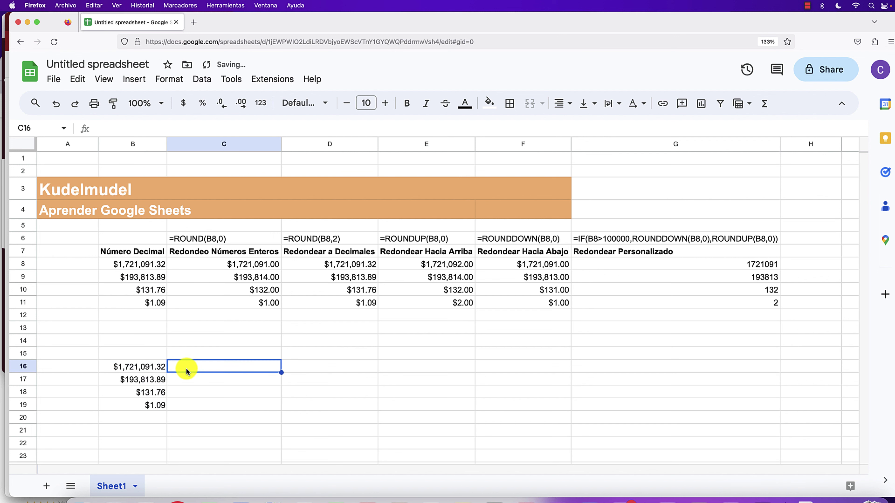
# Step: Decrease the displayed decimal places of the copied amounts in B16:B19 to zero
pyautogui.moveTo(157, 371); pyautogui.dragTo(163, 413)
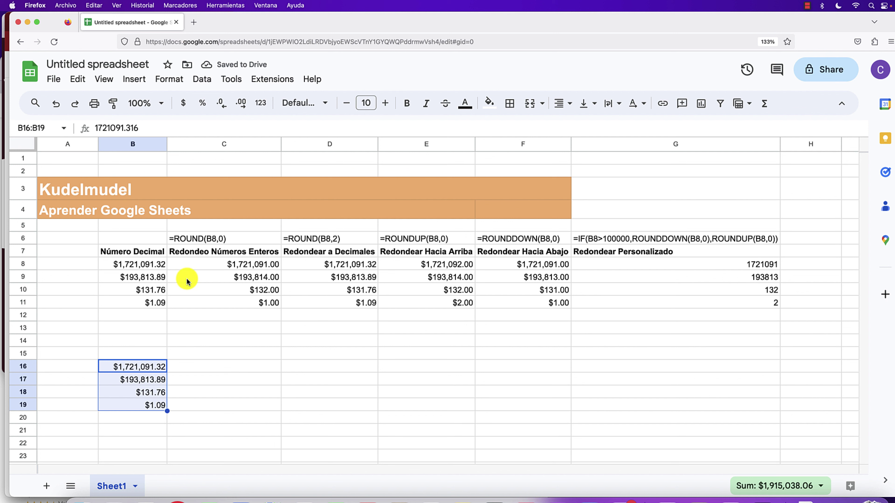
pyautogui.click(221, 112)
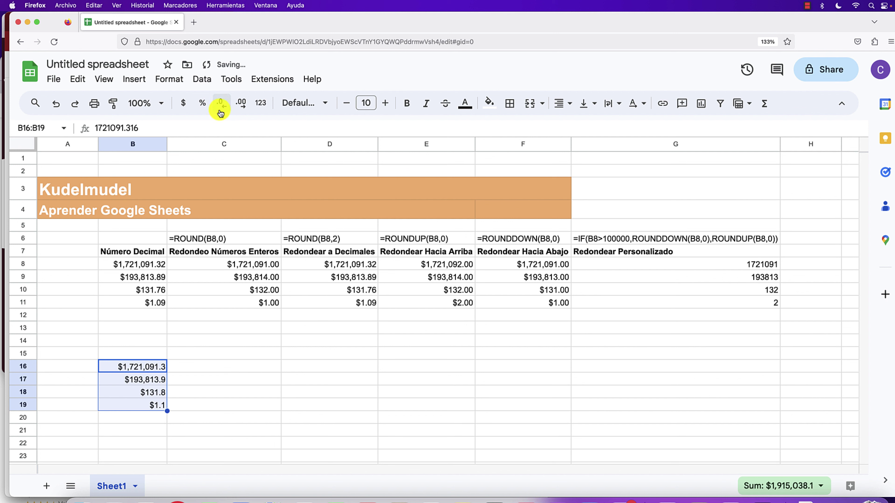
pyautogui.click(221, 112)
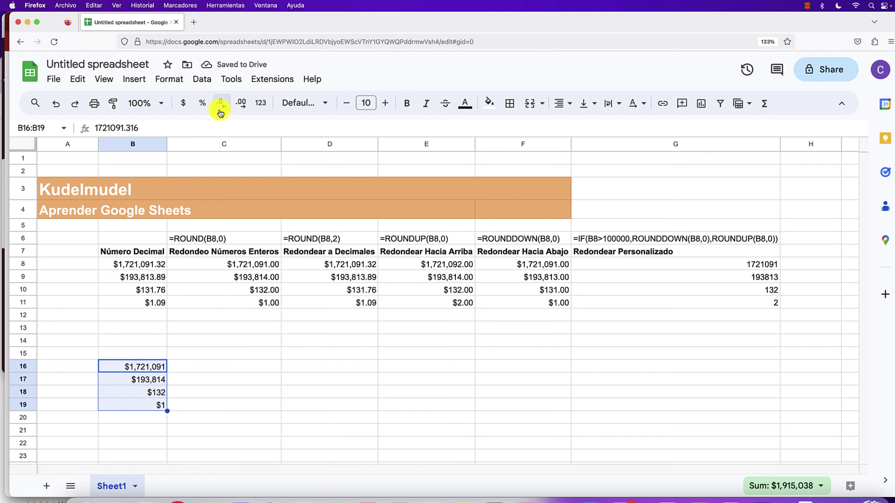
# Step: Increase the decimal places of B16:B19 repeatedly until the amounts show many trailing zeros
pyautogui.click(242, 110)
pyautogui.click(242, 111)
pyautogui.click(242, 110)
pyautogui.click(241, 110)
pyautogui.click(241, 110)
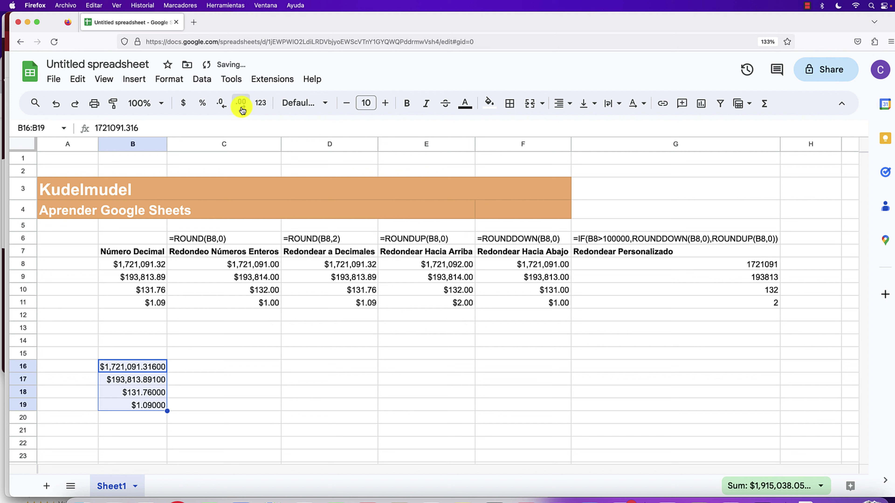
pyautogui.click(242, 110)
pyautogui.click(241, 110)
pyautogui.click(242, 111)
pyautogui.click(242, 110)
pyautogui.click(242, 110)
pyautogui.click(242, 110)
pyautogui.click(242, 110)
pyautogui.click(241, 110)
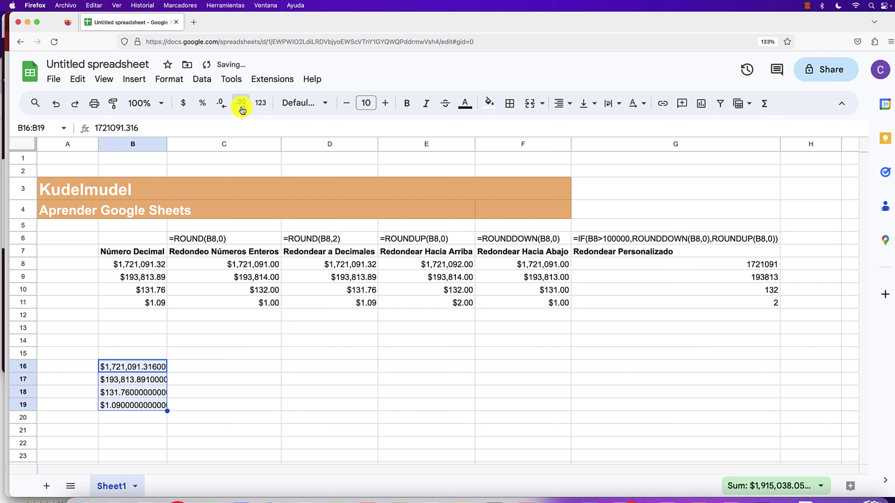
pyautogui.click(242, 110)
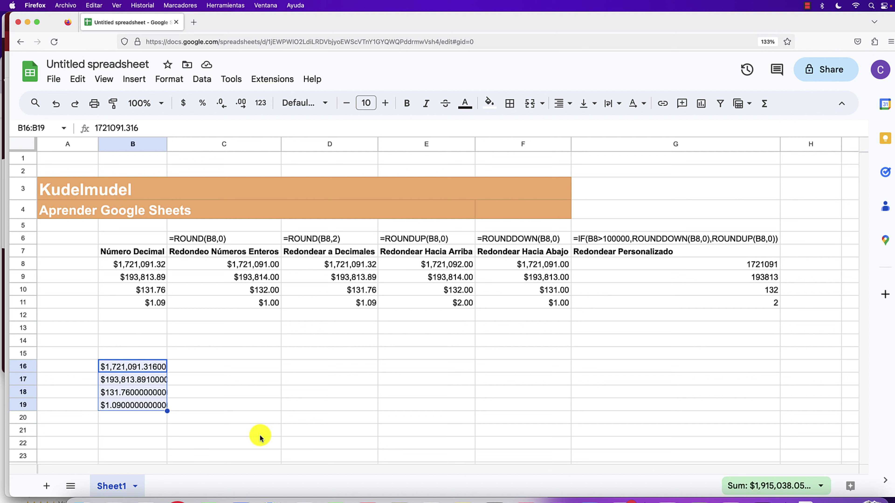
# Step: Remove the added decimal places from B16:B19 so the amounts display as whole numbers again
pyautogui.click(221, 104)
pyautogui.click(221, 104)
pyautogui.click(221, 104)
pyautogui.click(222, 104)
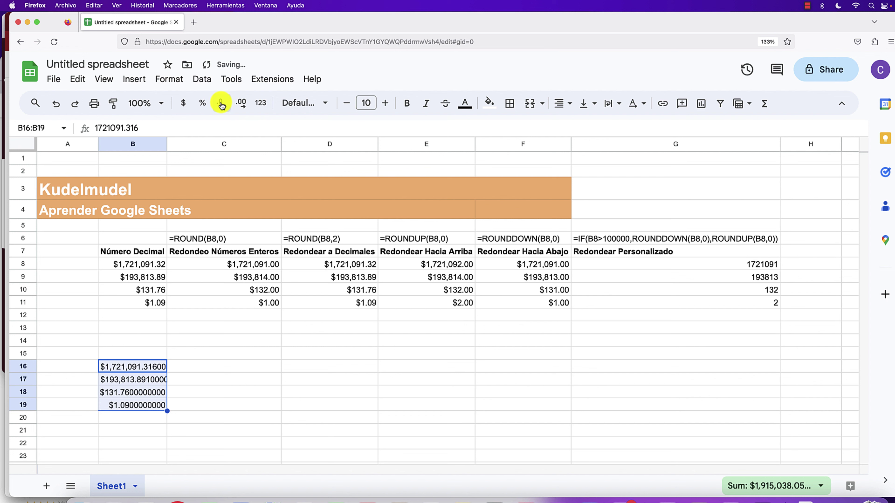
pyautogui.click(221, 104)
pyautogui.click(221, 104)
pyautogui.click(221, 103)
pyautogui.click(221, 104)
pyautogui.click(221, 104)
pyautogui.click(221, 104)
pyautogui.click(221, 104)
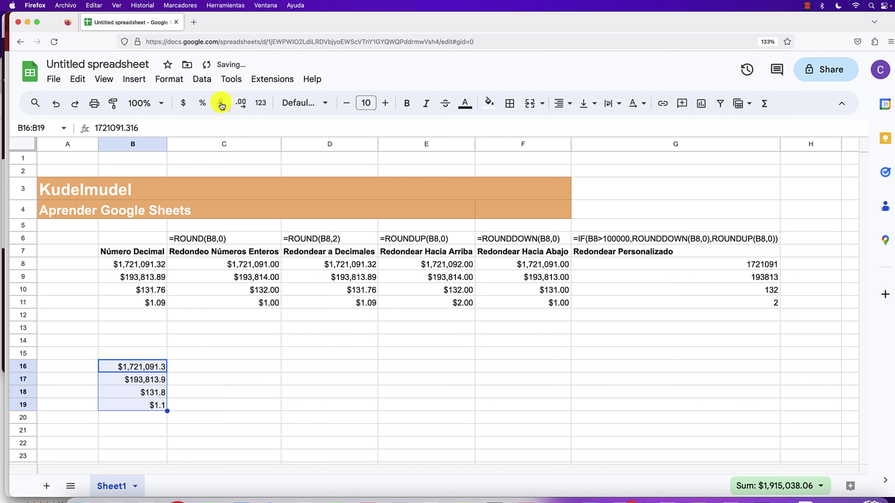
pyautogui.click(221, 104)
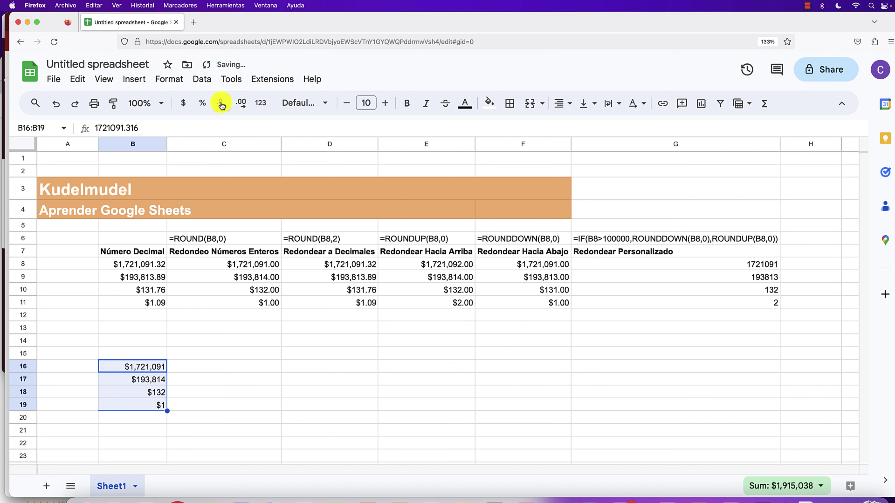